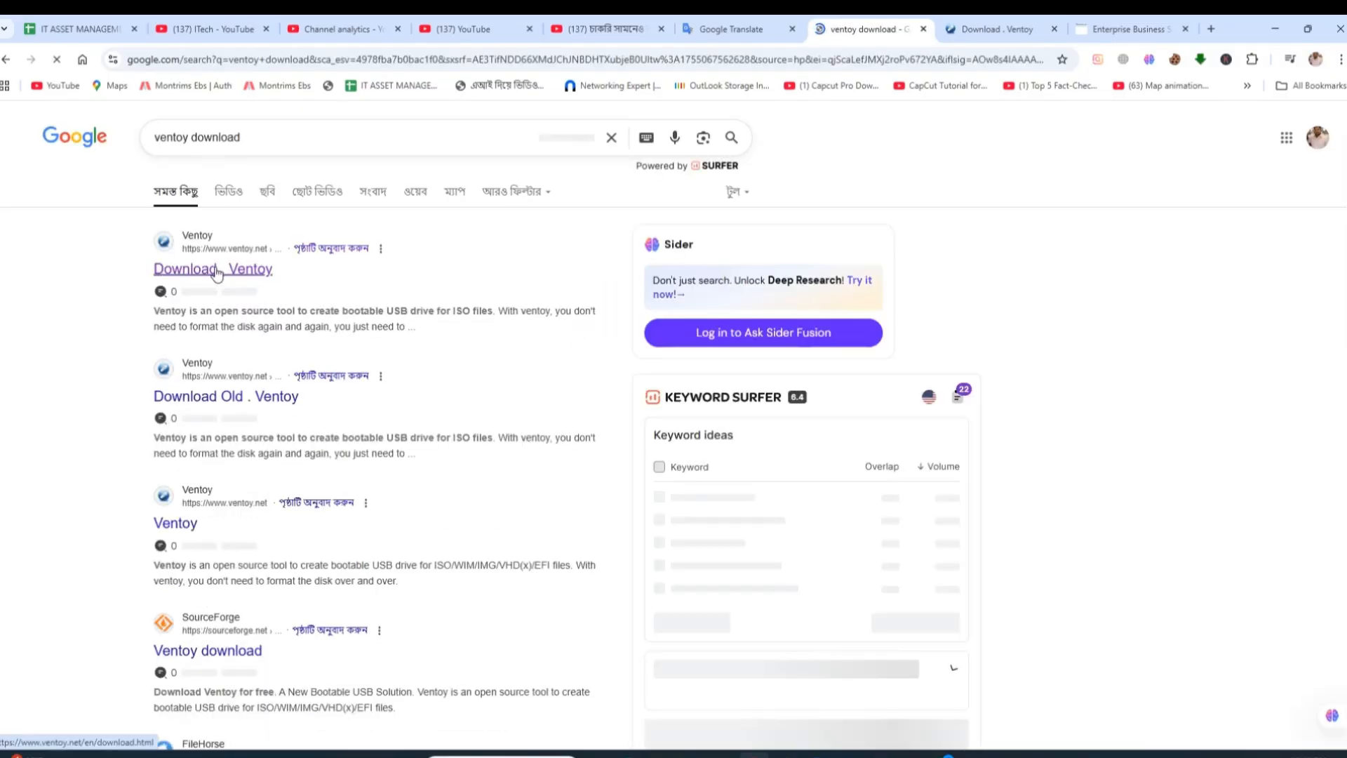
Step: Open the Ventoy download page from the search results in a new tab and close the old Ventoy tab
right_click(221, 286)
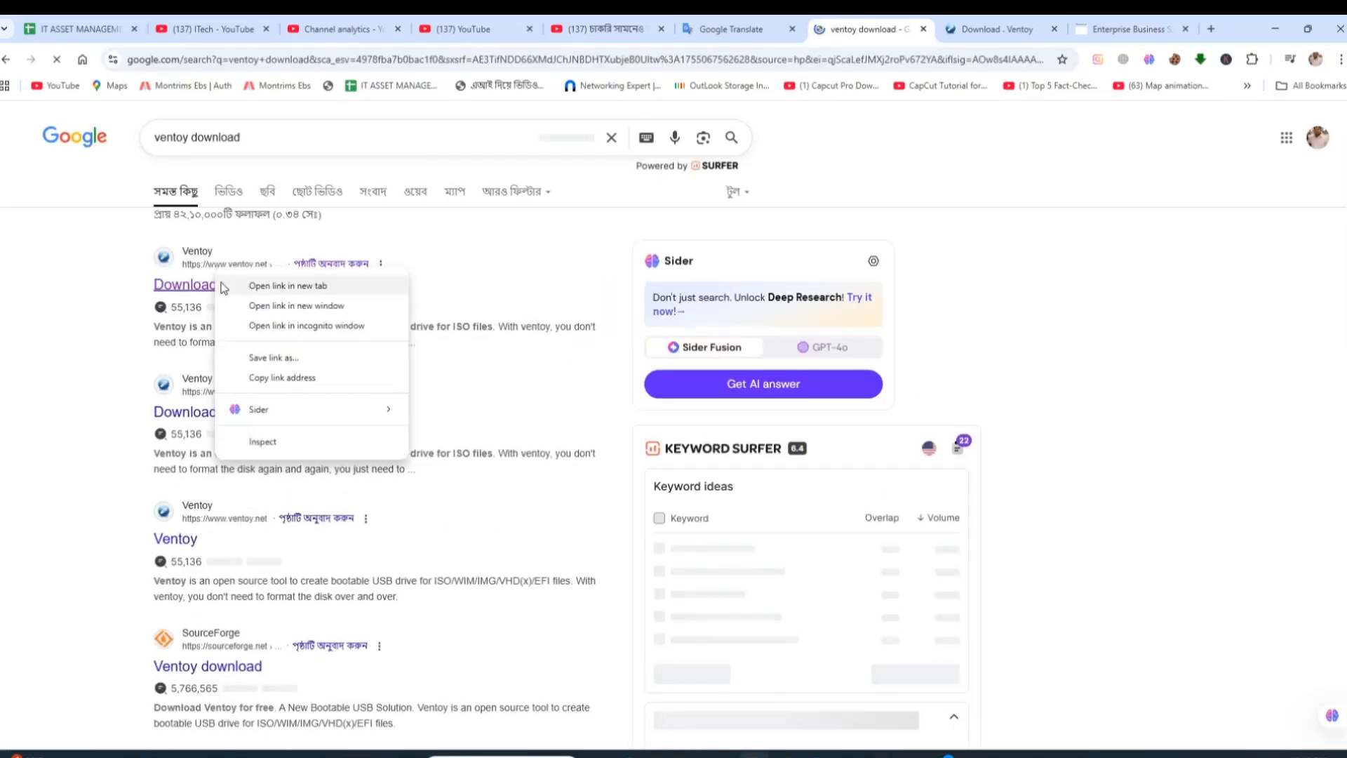
left_click(223, 285)
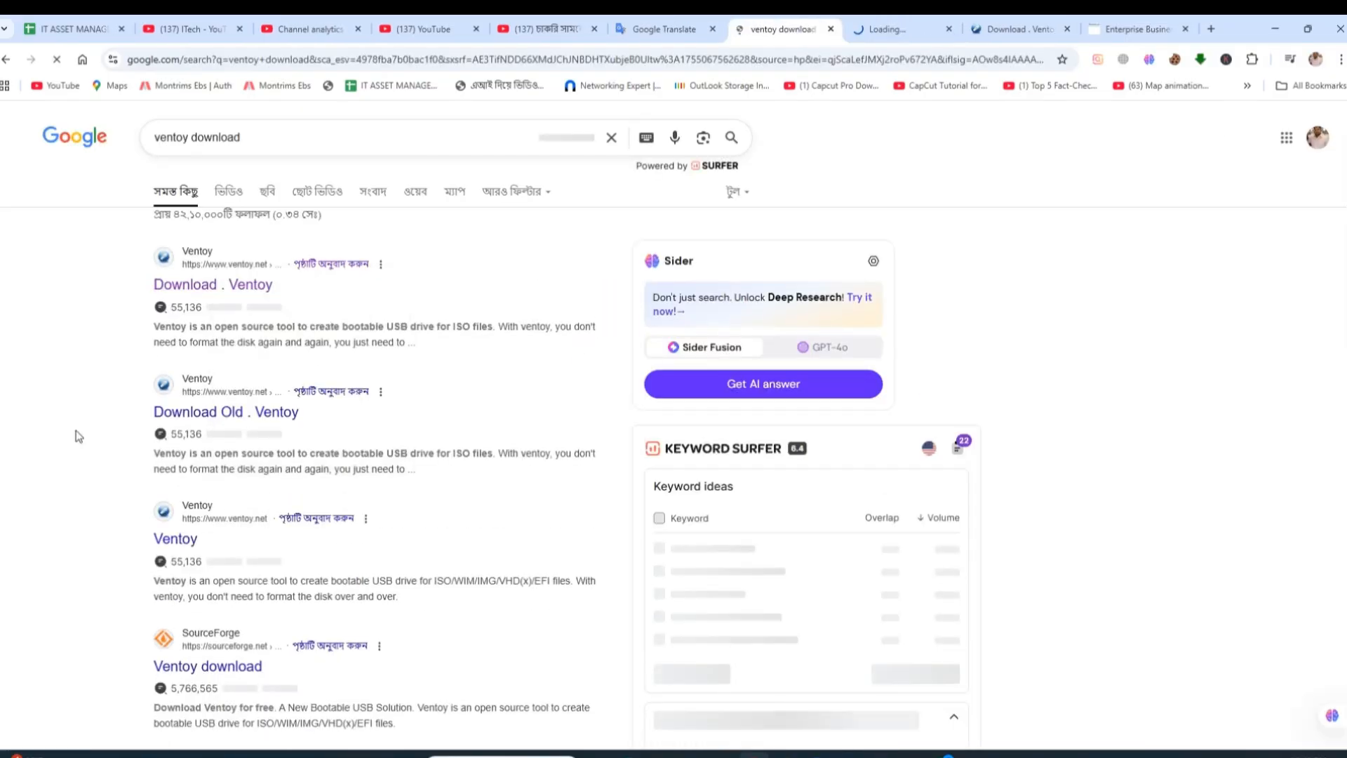
left_click(1068, 29)
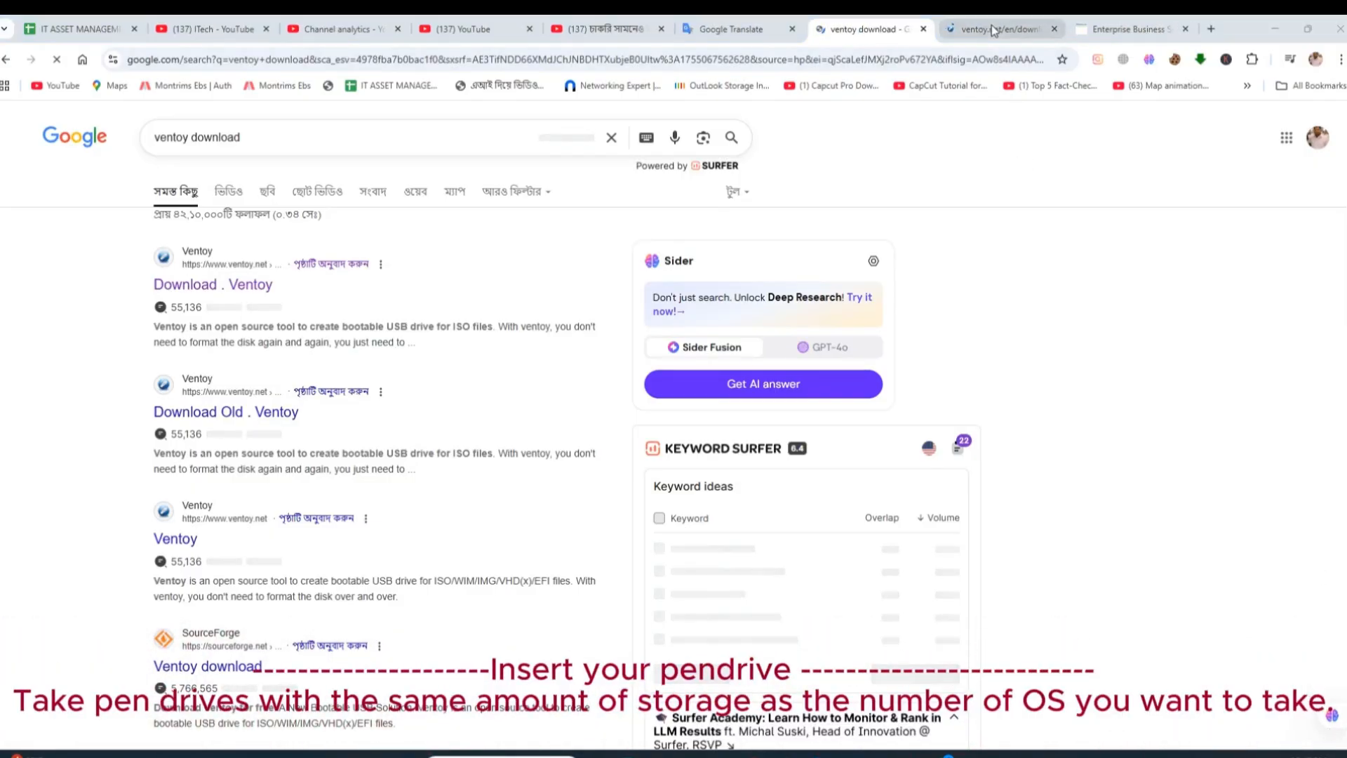
left_click(999, 29)
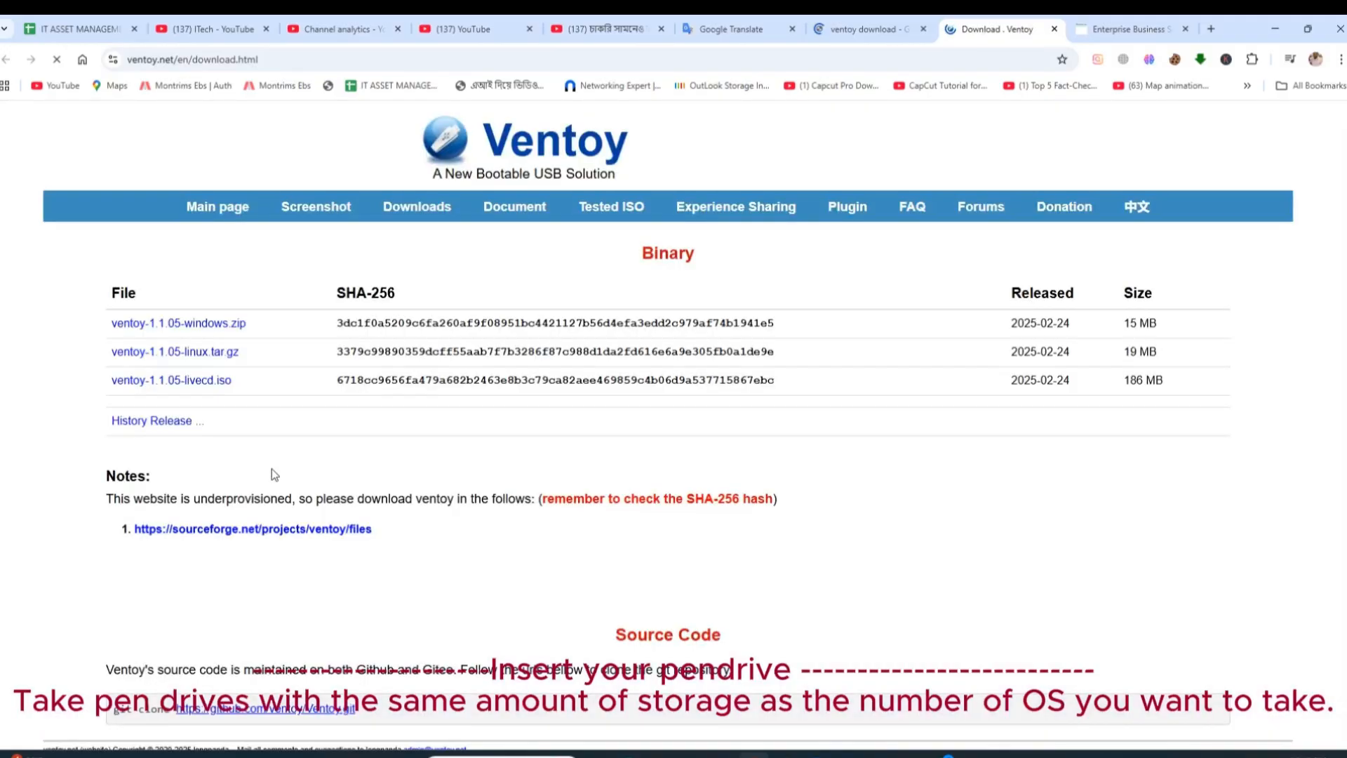
Step: Download ventoy-1.1.05-windows.zip from SourceForge into the Downloads folder and show the file there
left_click(200, 323)
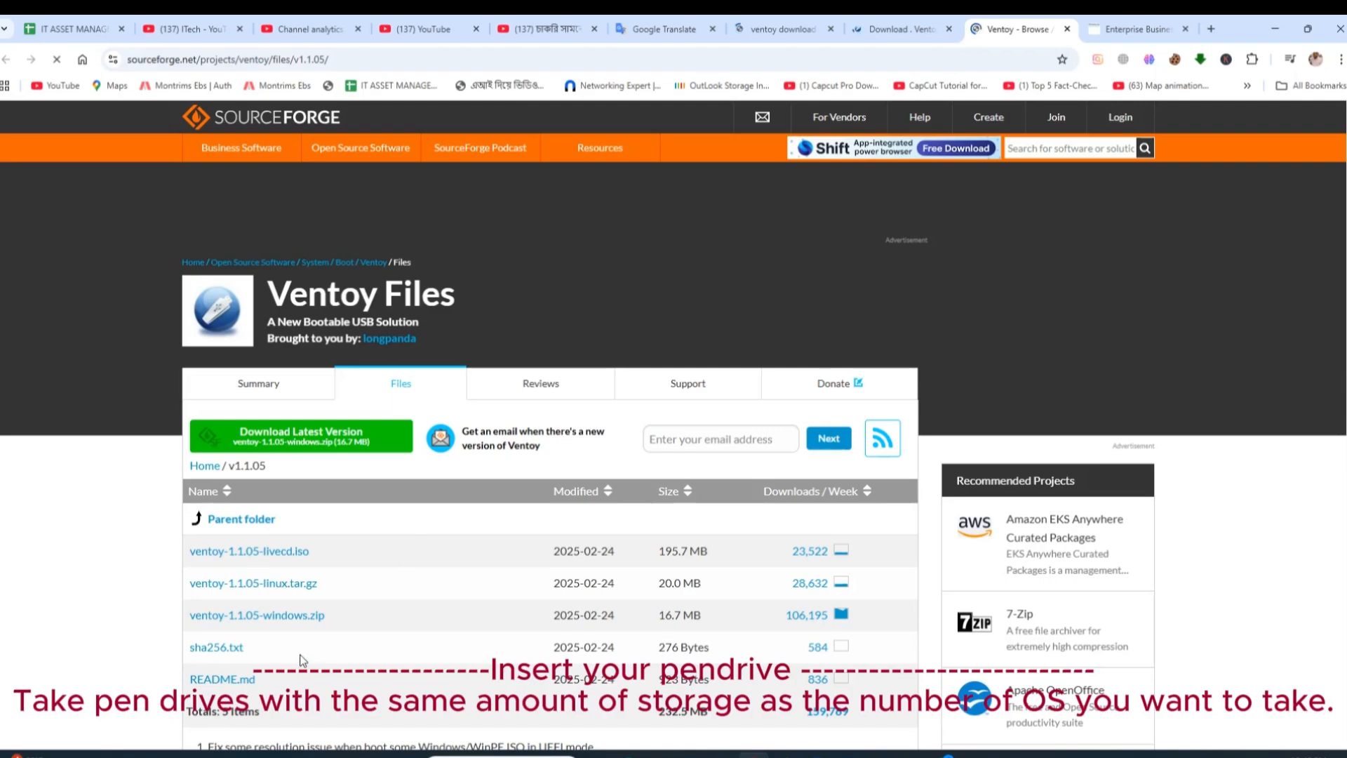
left_click(283, 617)
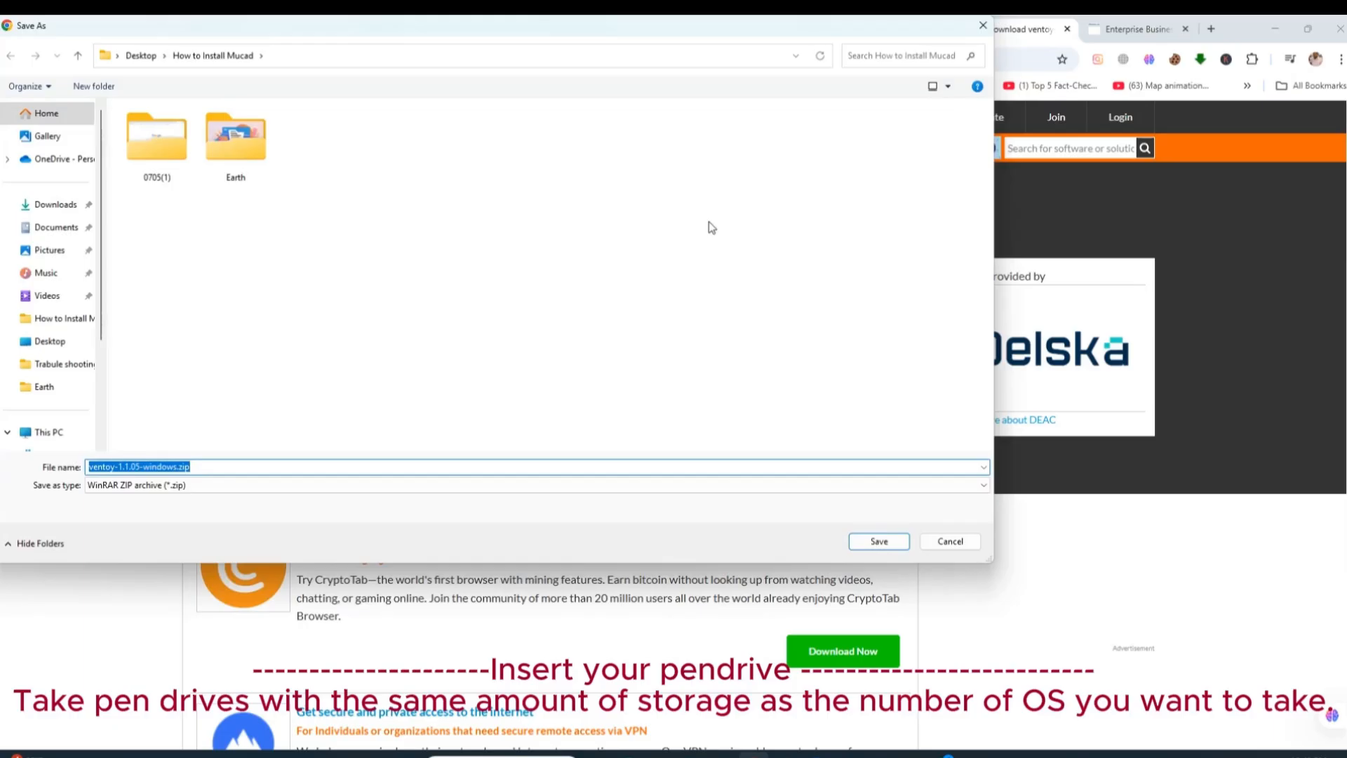
left_click(63, 204)
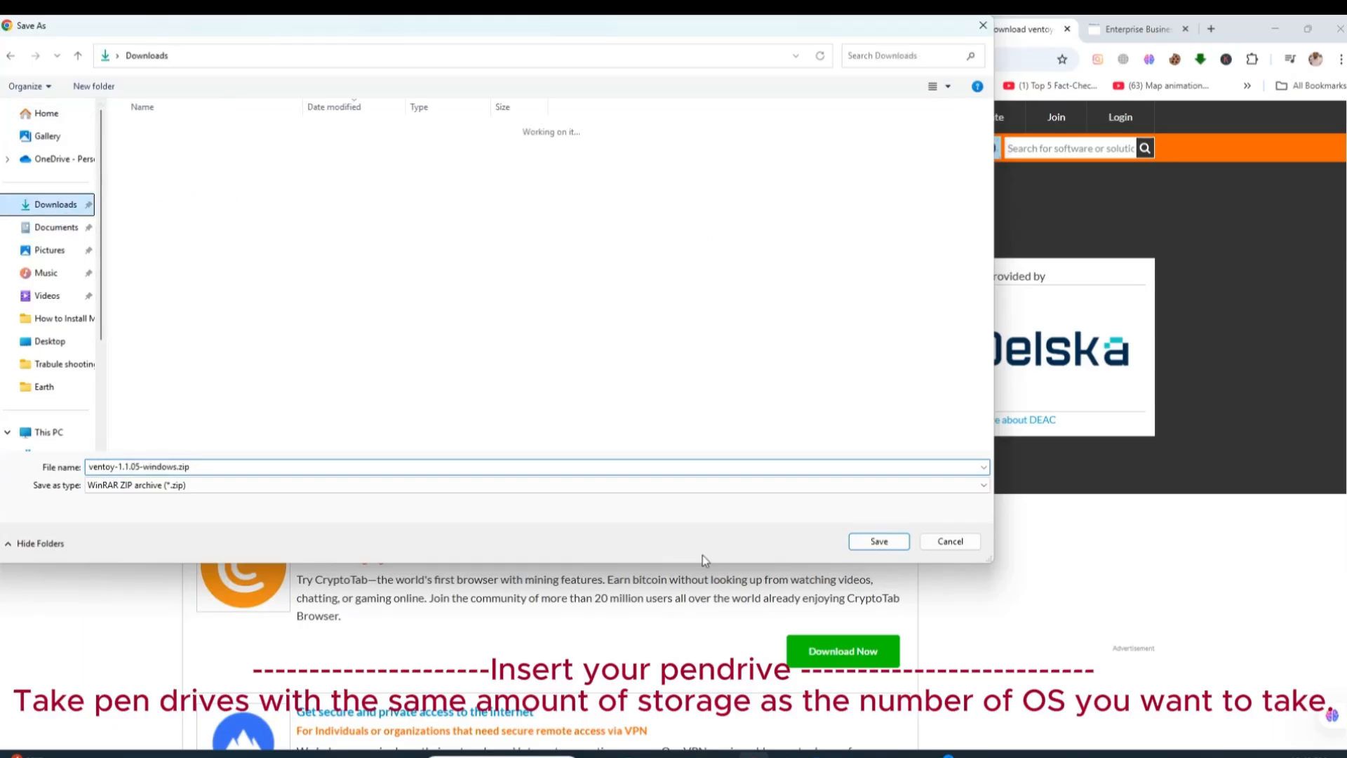
left_click(878, 542)
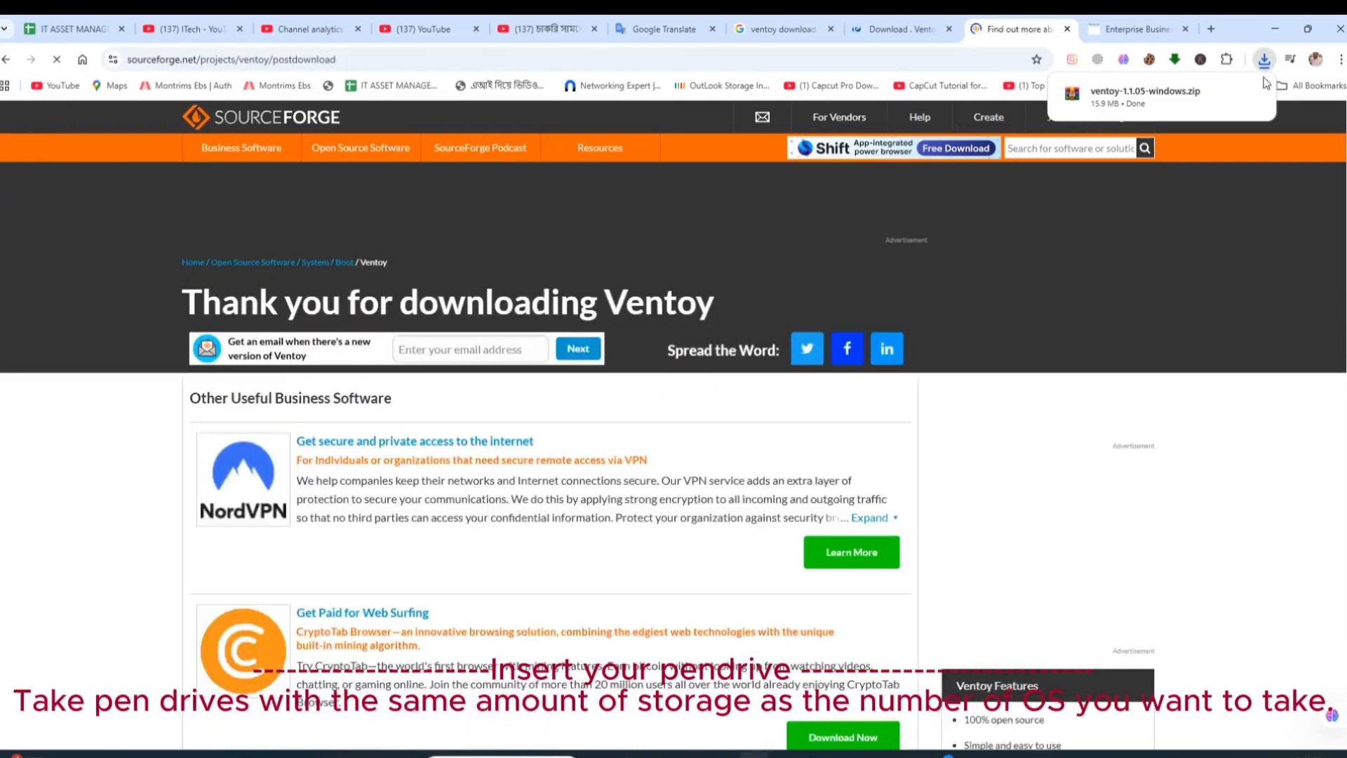
left_click(1226, 95)
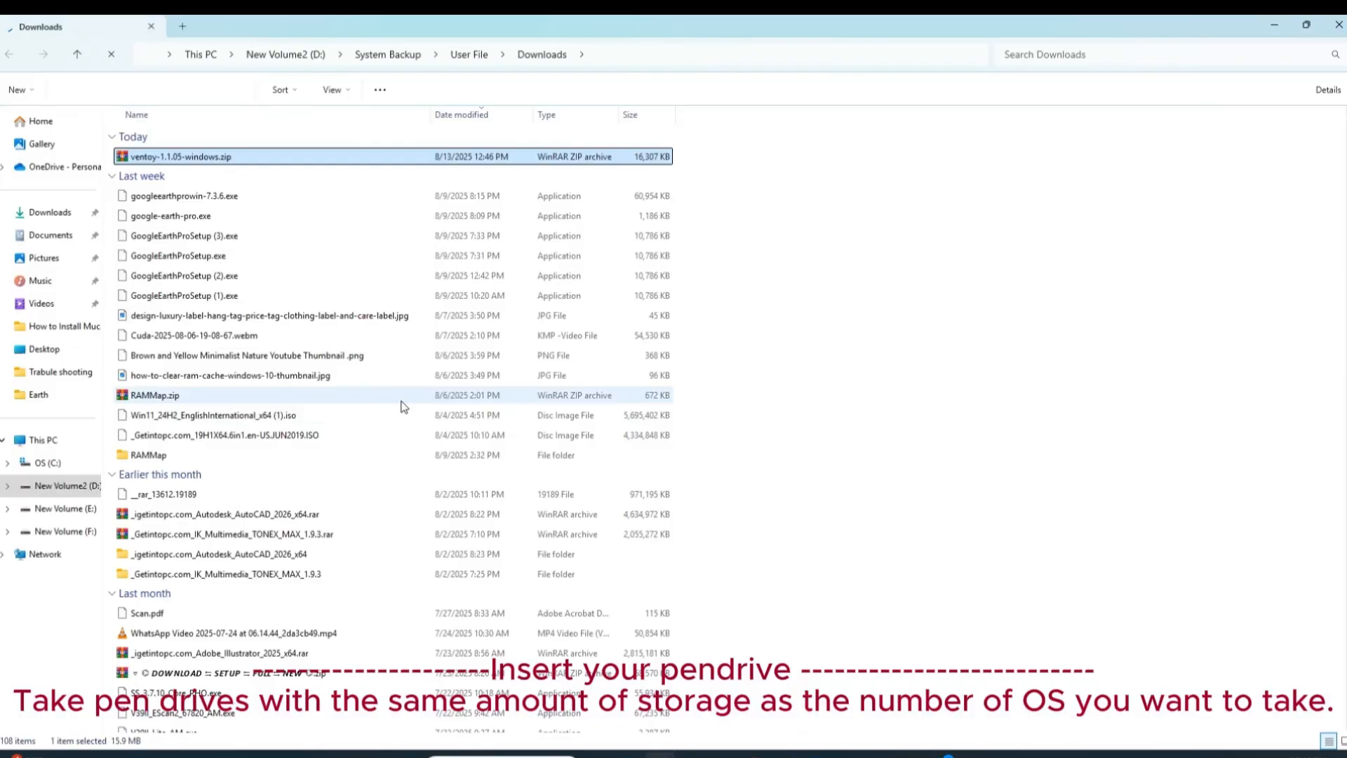
Step: Inspect the contents of the ventoy-1.1.05 folder inside ventoy-1.1.05-windows.zip, then close the archive
right_click(183, 155)
left_click(231, 301)
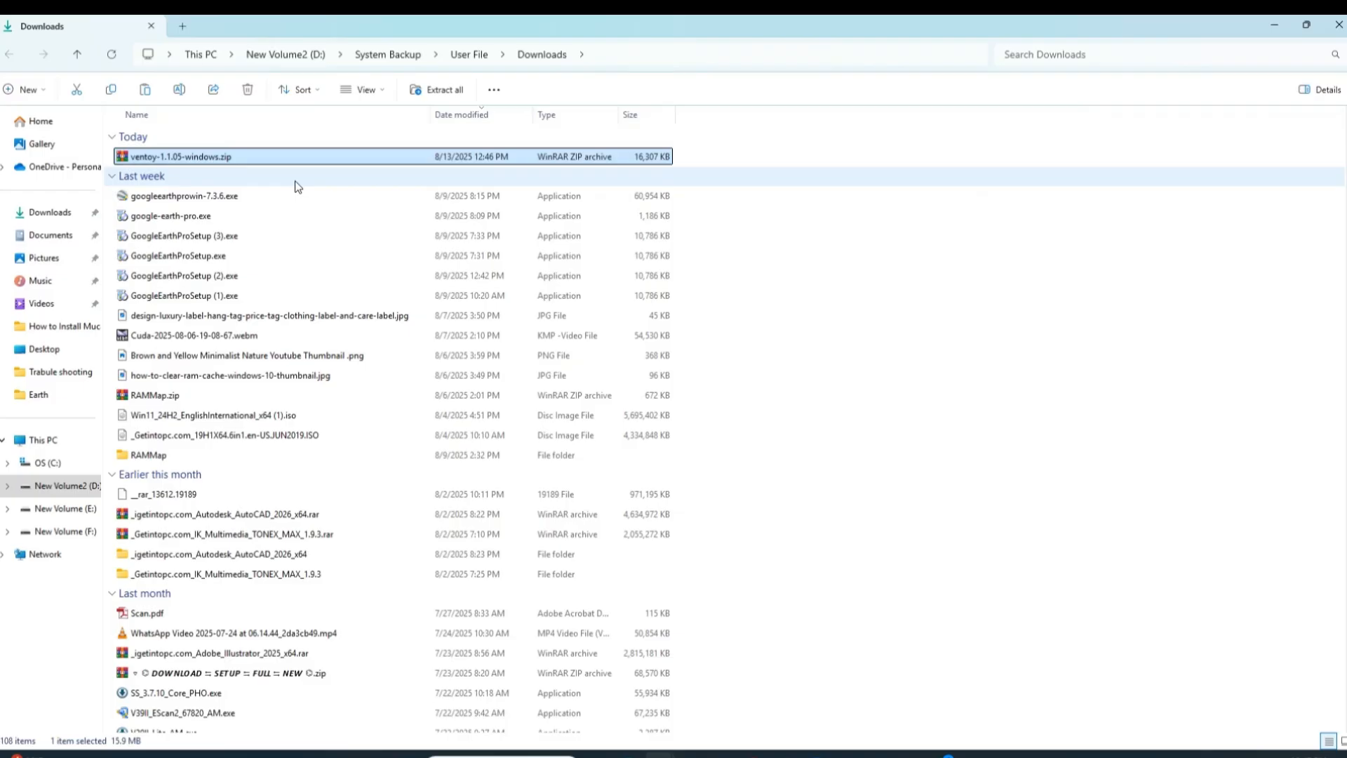
double_click(179, 157)
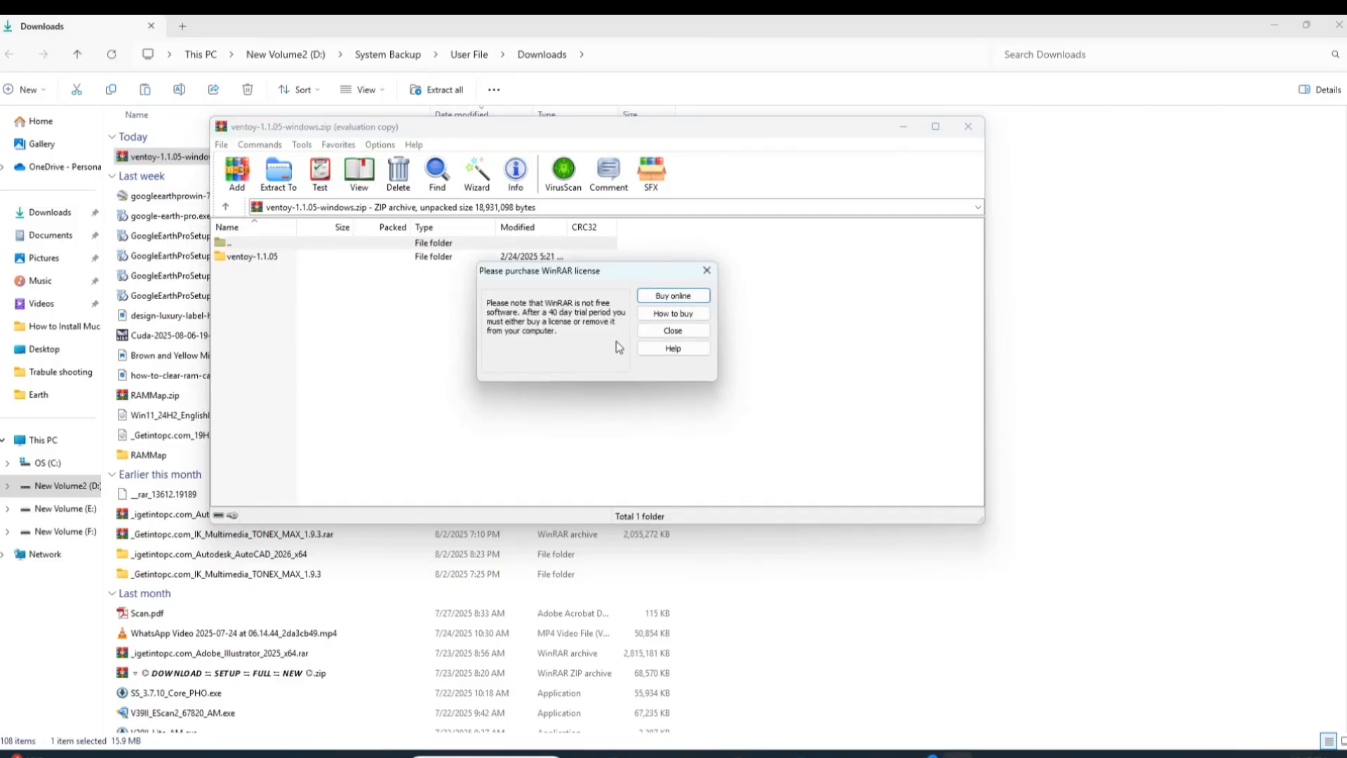
left_click(663, 335)
double_click(247, 257)
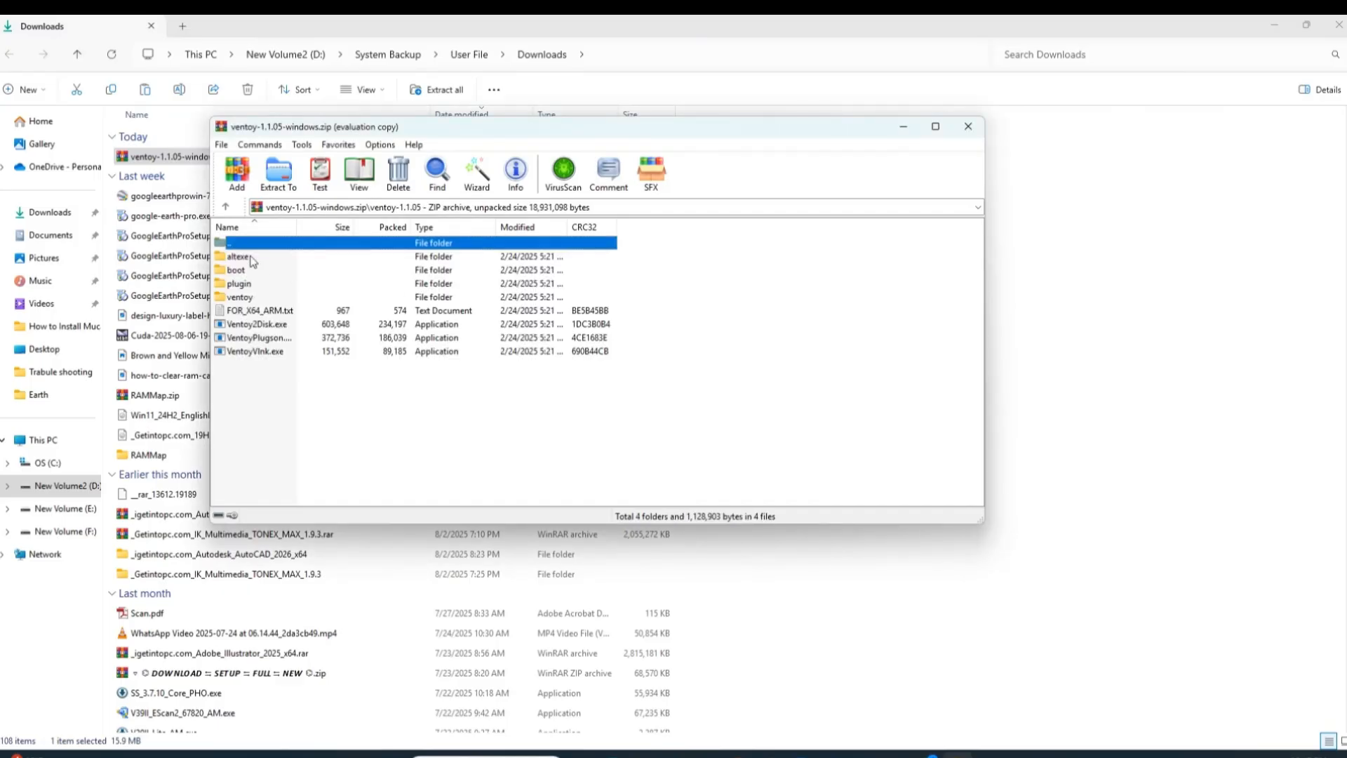
left_click(974, 131)
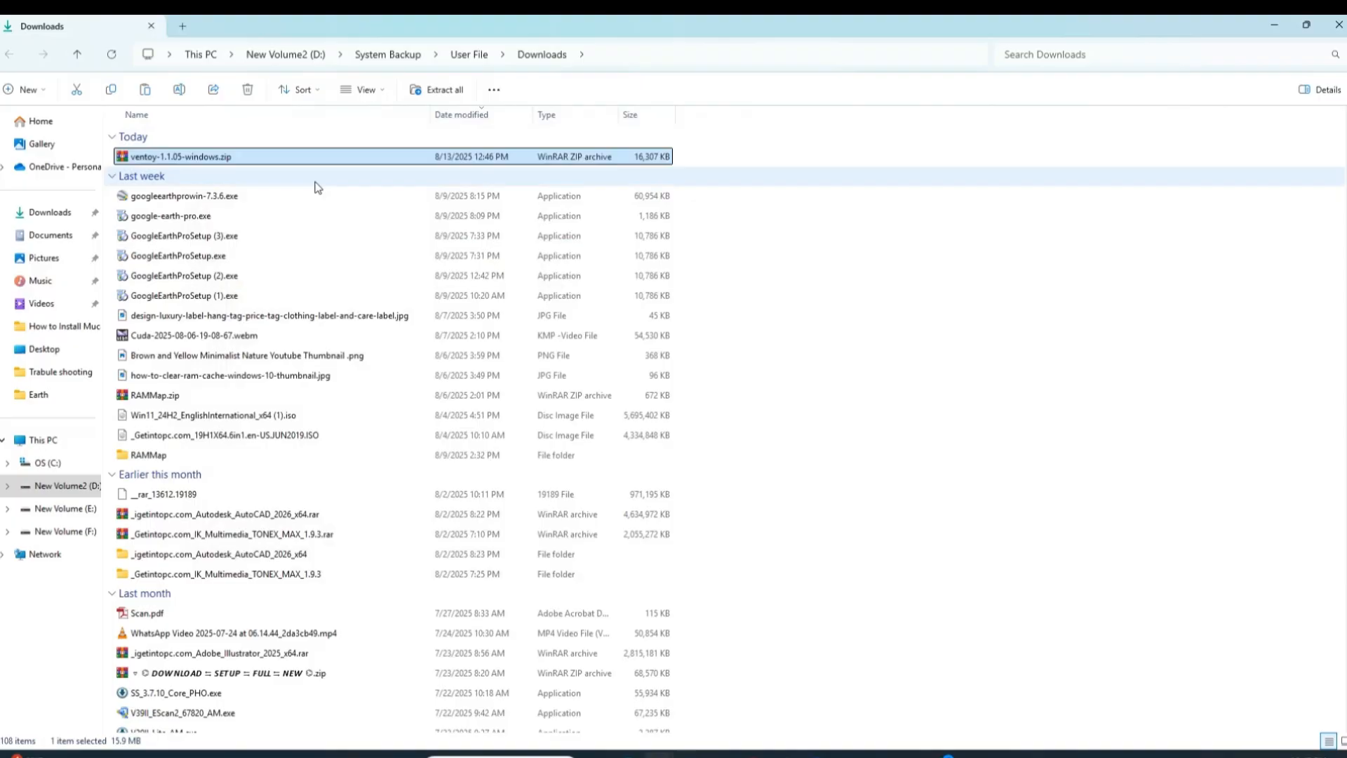
Step: Extract ventoy-1.1.05-windows.zip to the ventoy-1.1.05-windows folder in Downloads
right_click(157, 161)
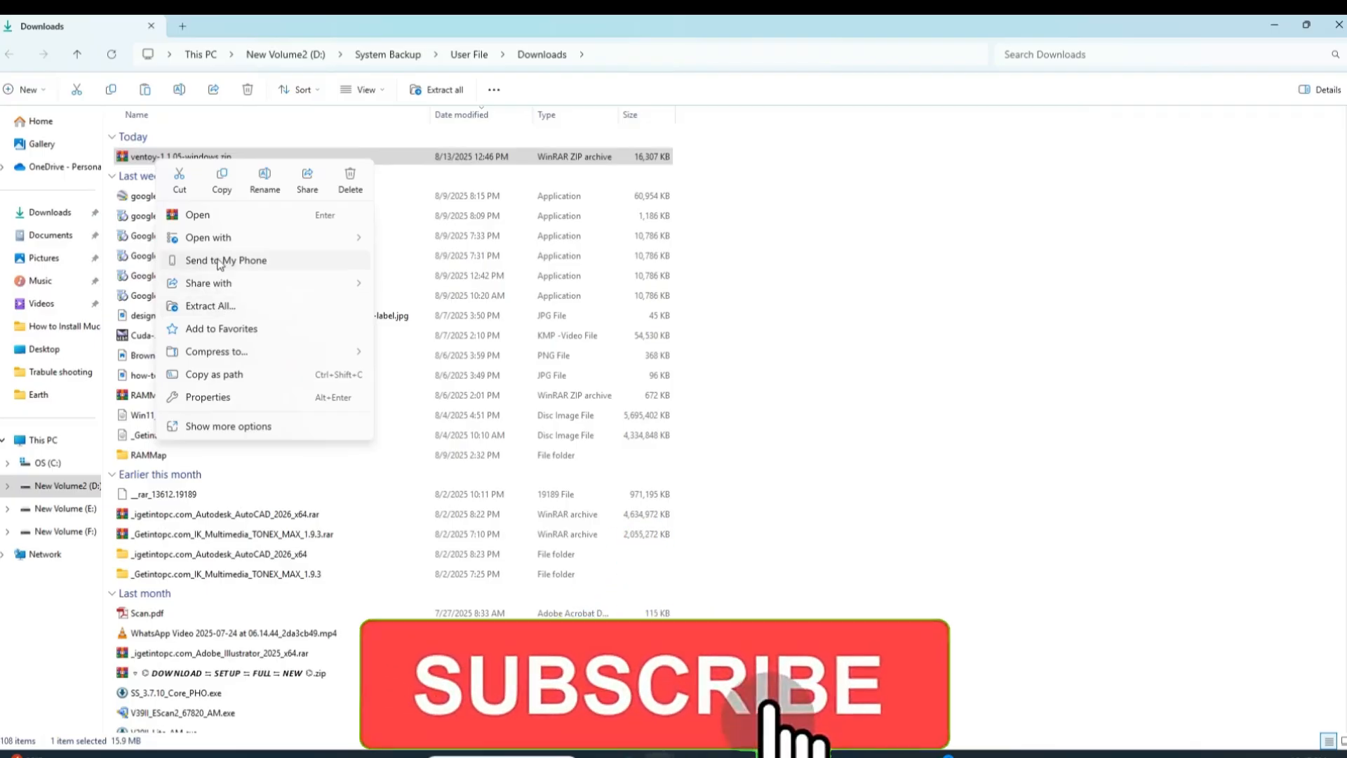
left_click(214, 307)
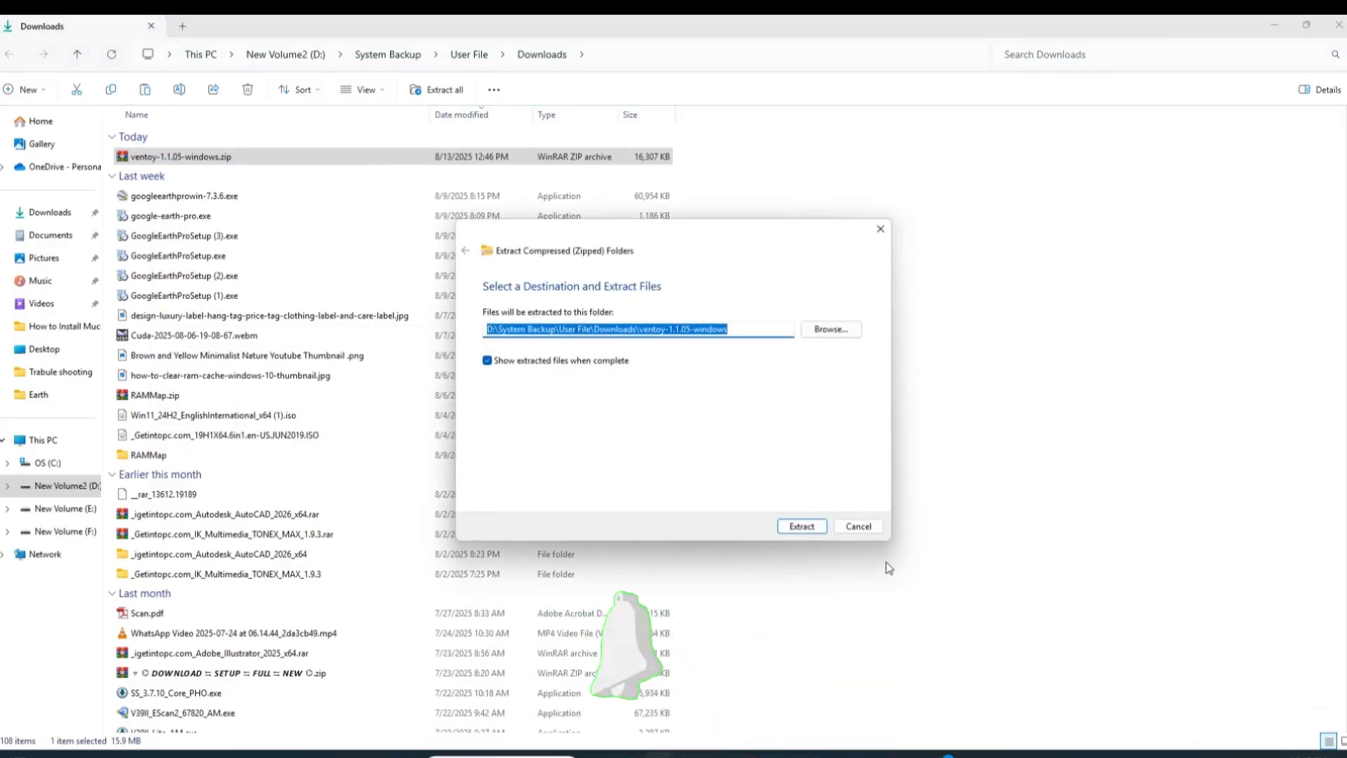
left_click(802, 527)
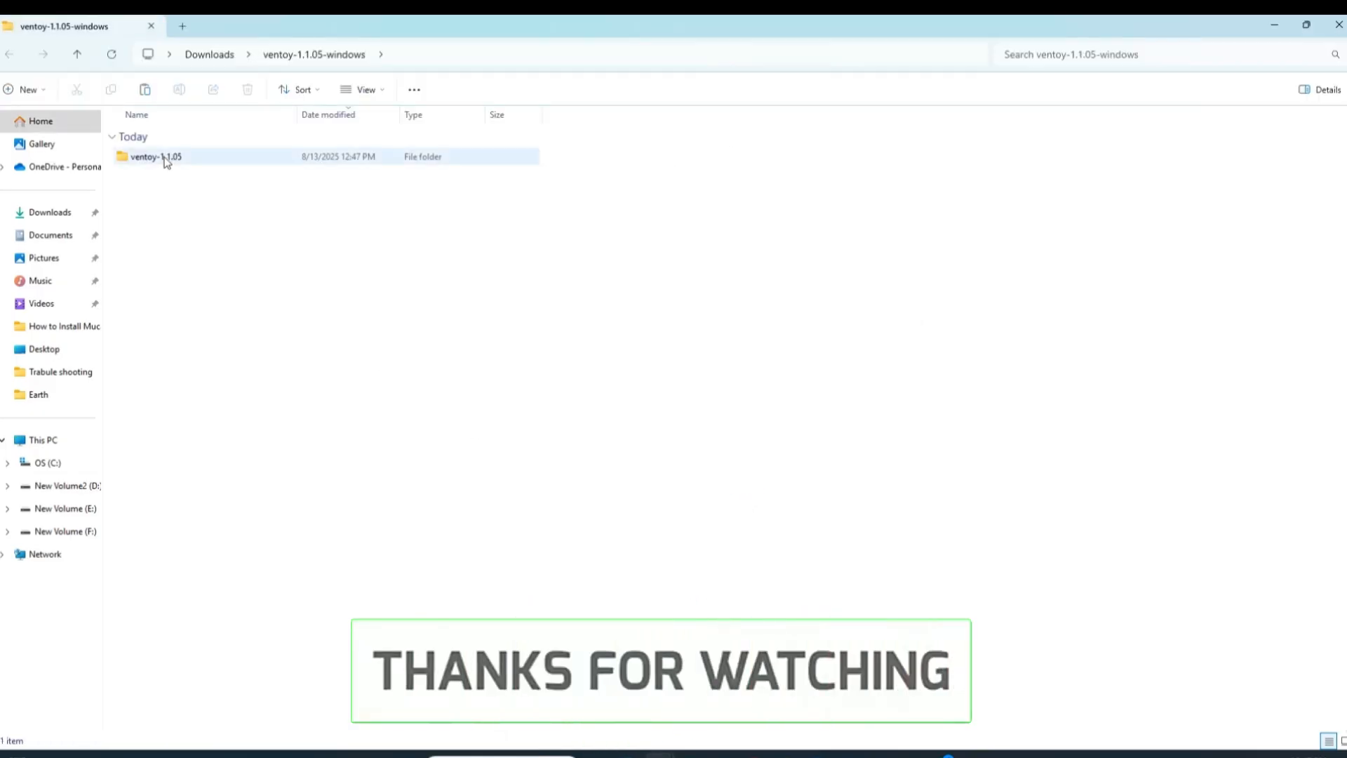
Step: Run Ventoy2Disk.exe from the extracted ventoy-1.1.05 folder as administrator
double_click(166, 156)
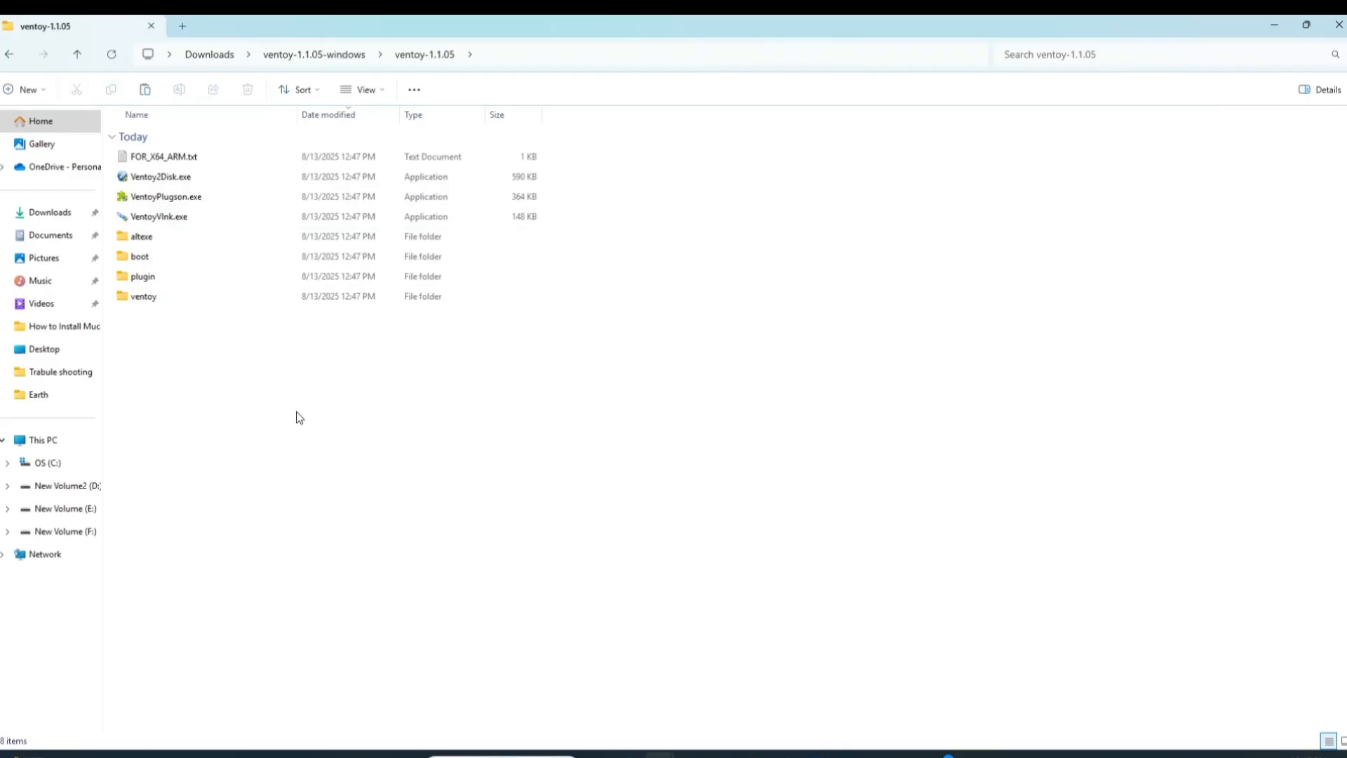
left_click(158, 181)
right_click(158, 180)
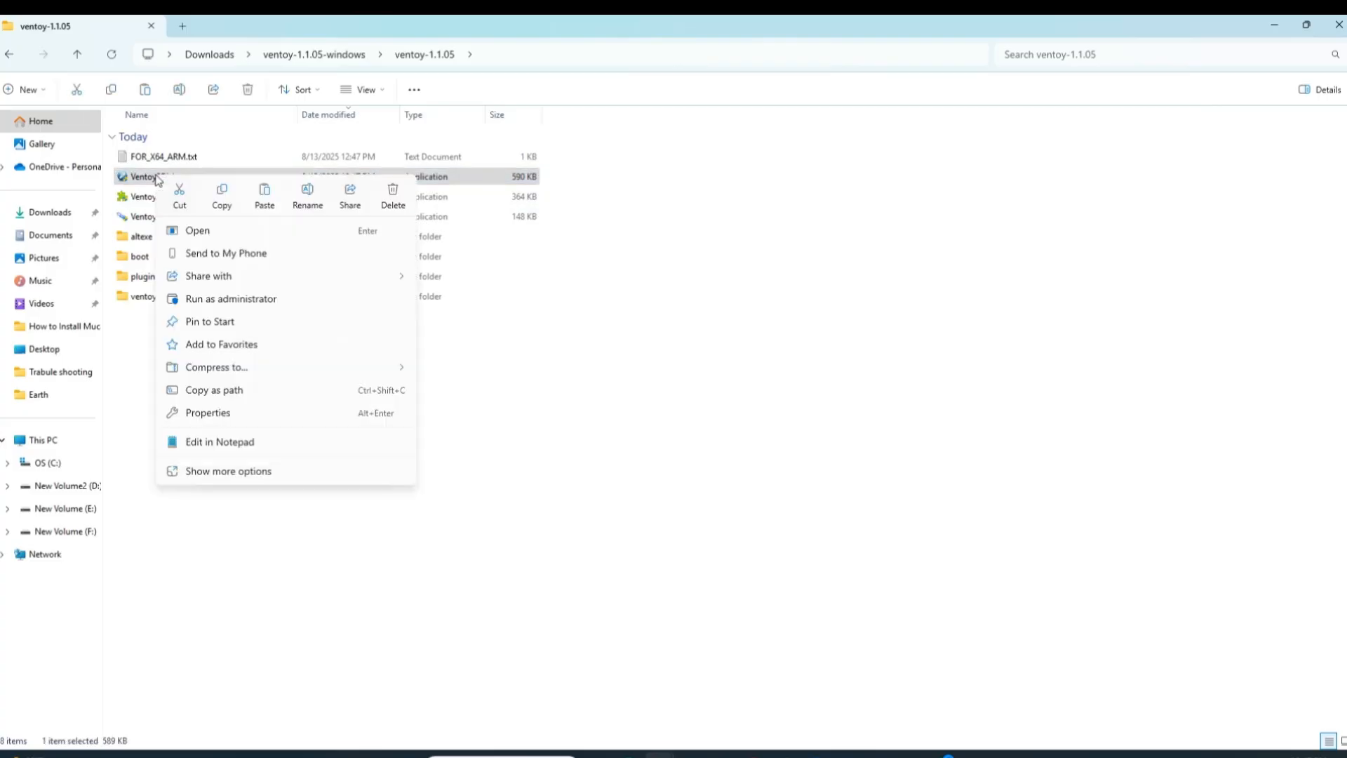
left_click(218, 299)
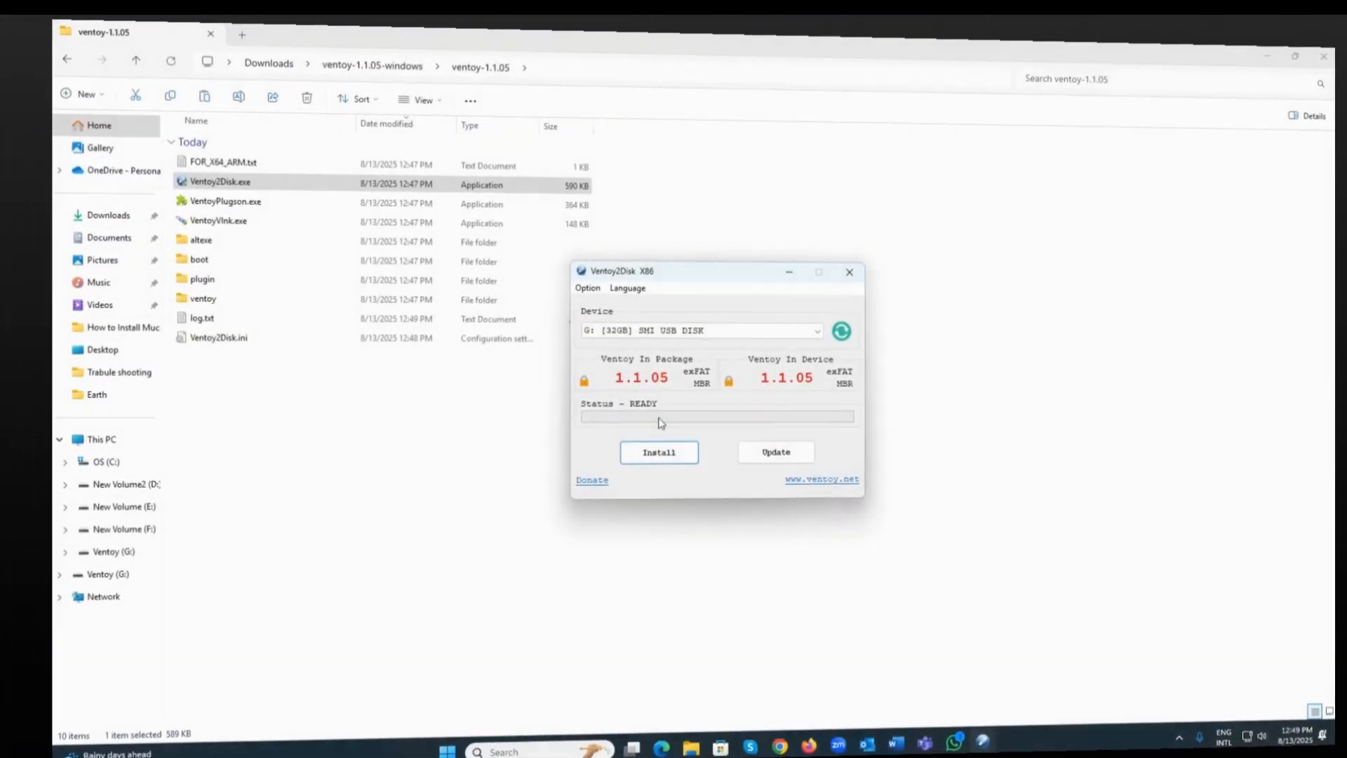
Step: Install Ventoy fresh on the 32GB SMI USB DISK (G:), entering YES and accepting that the device is formatted
left_click(612, 456)
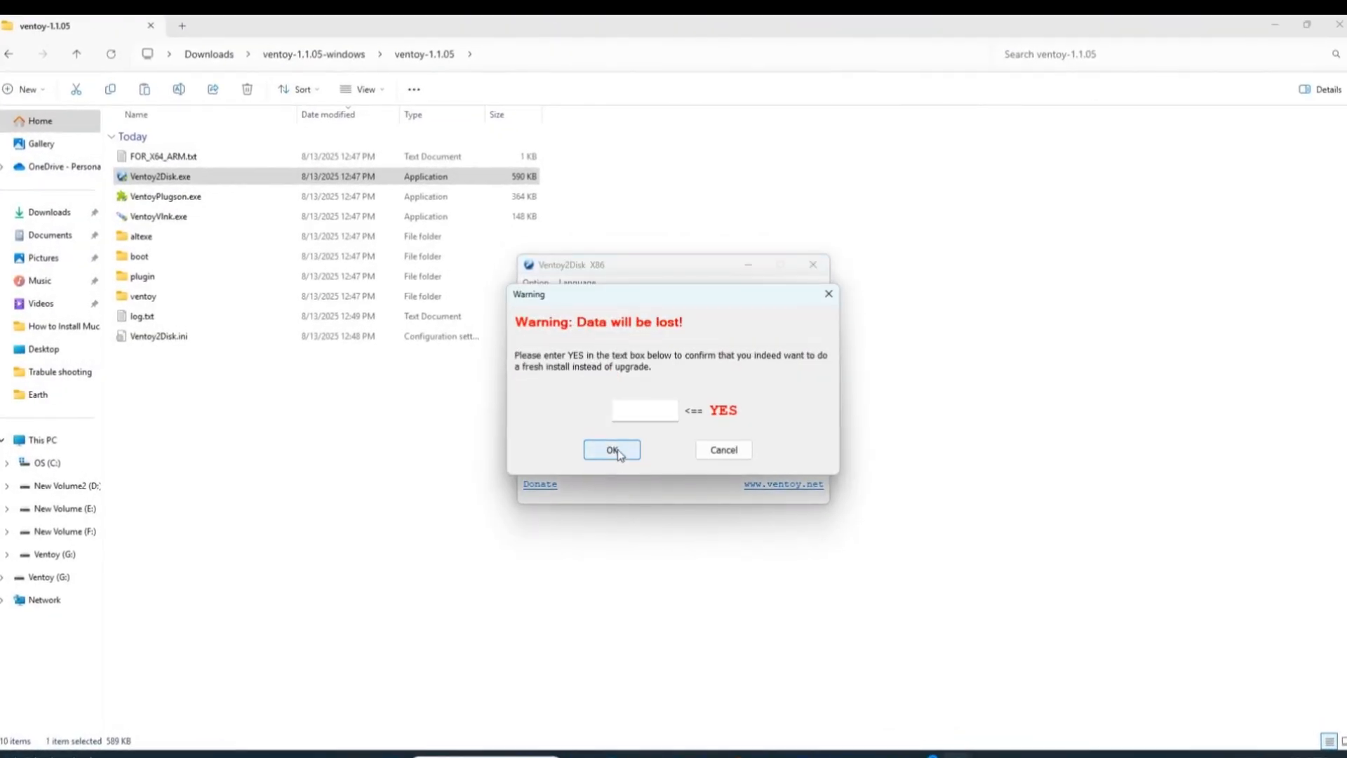
left_click(654, 411)
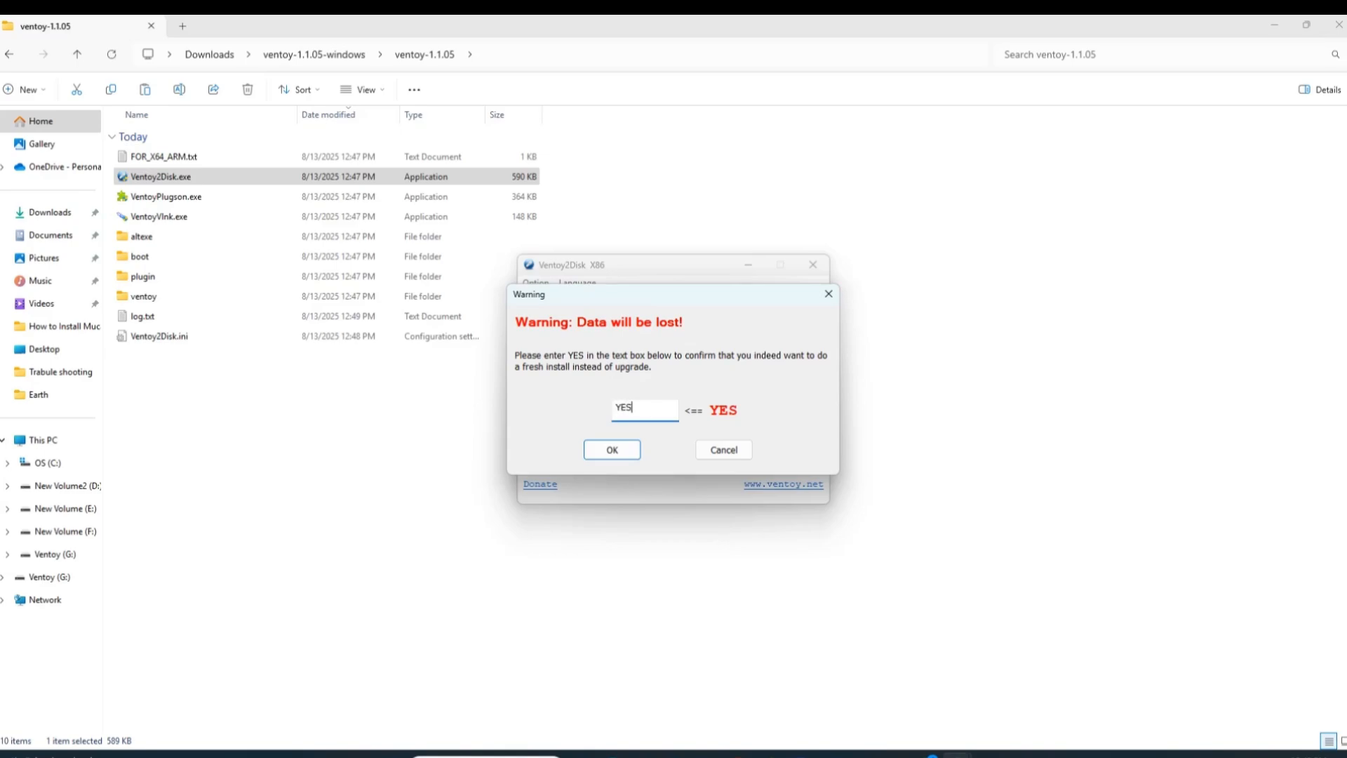
left_click(611, 450)
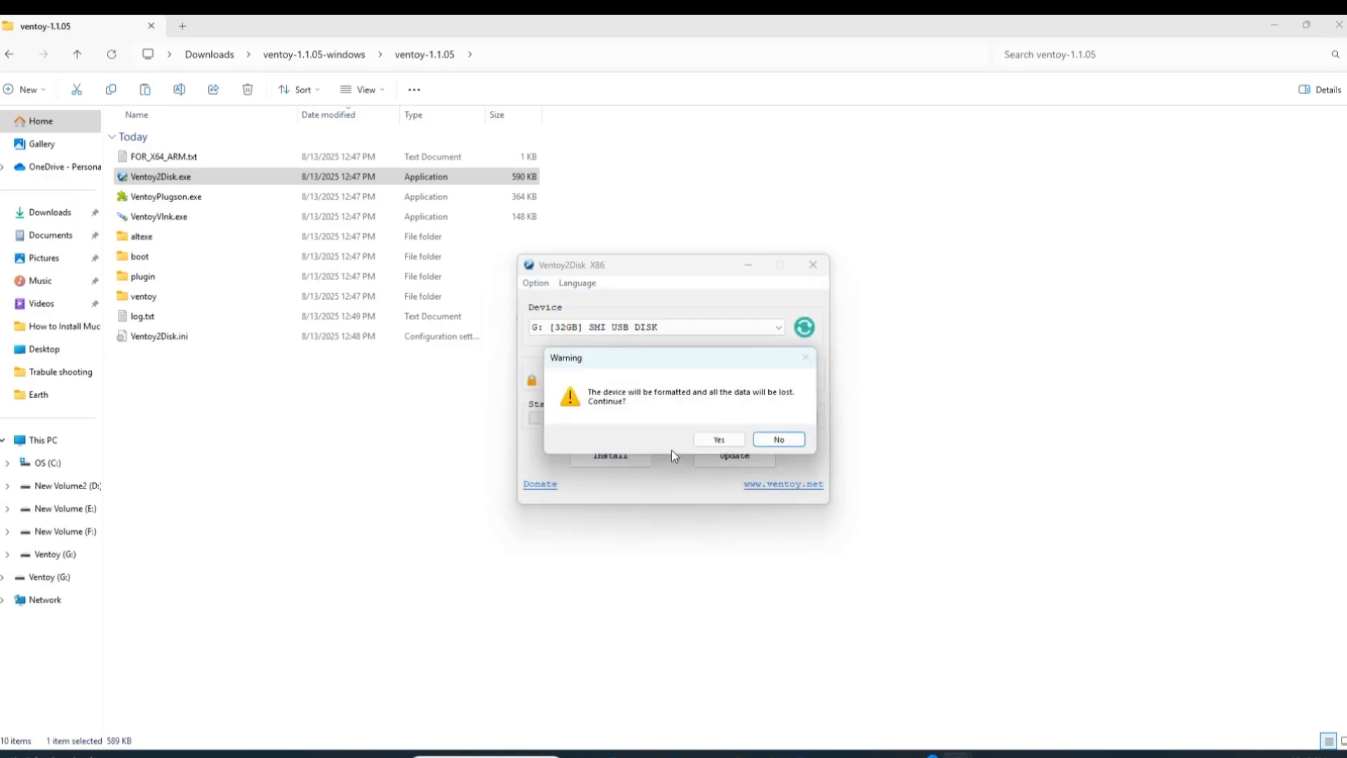
left_click(726, 438)
left_click(718, 440)
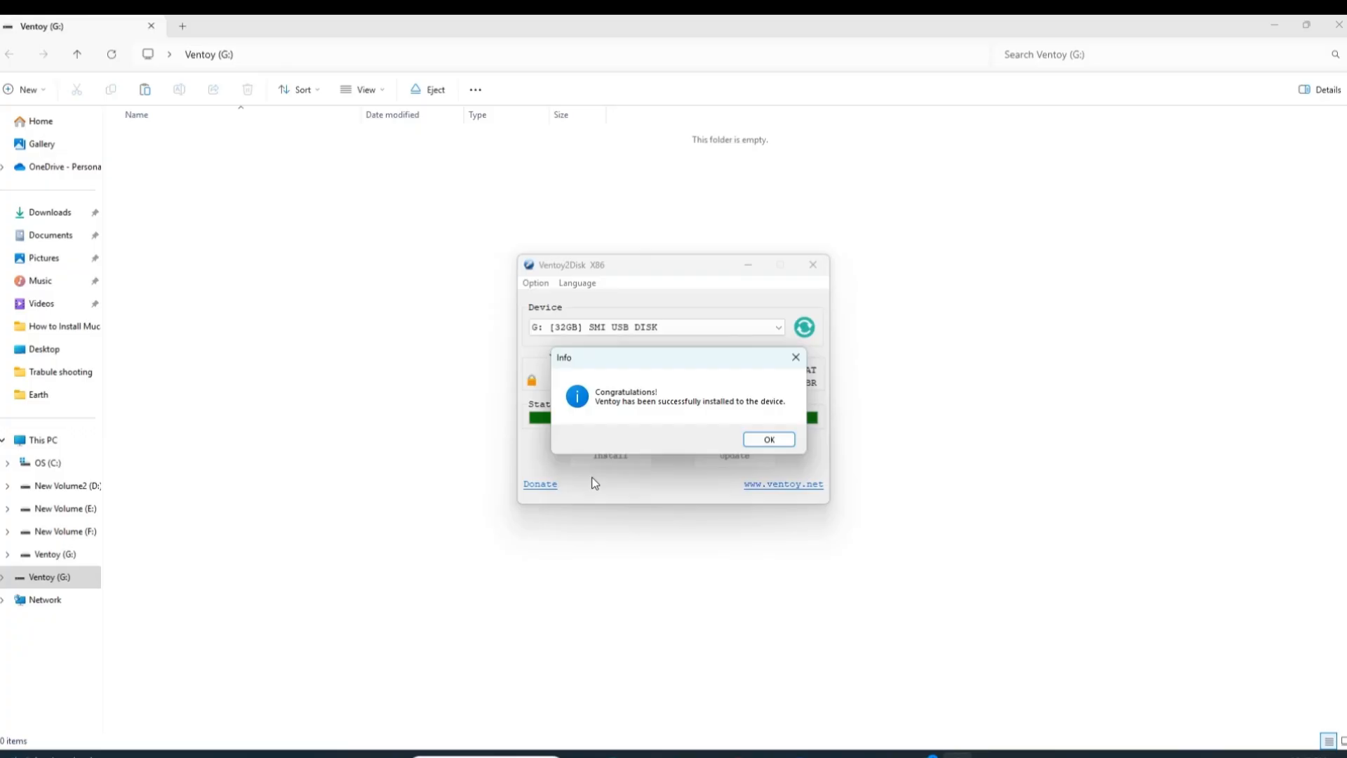
left_click(769, 440)
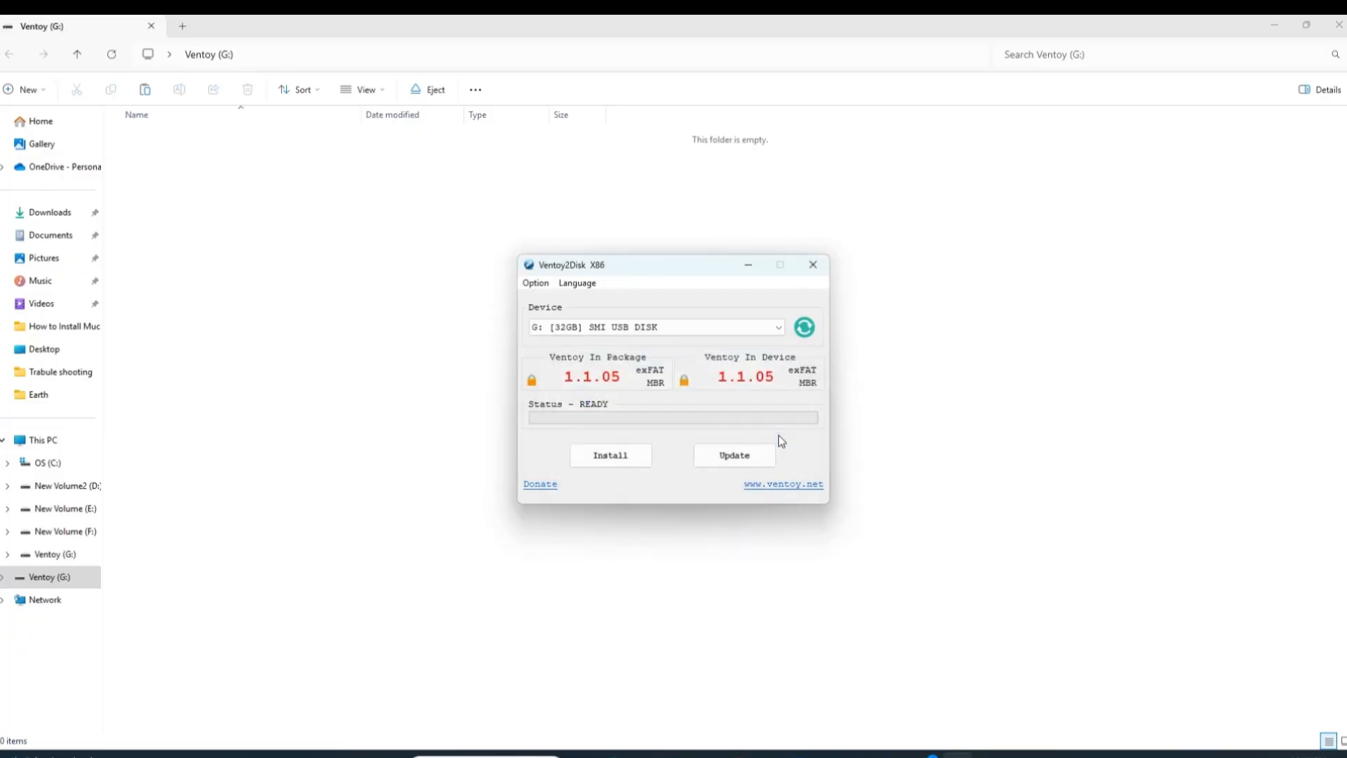
Step: Close Ventoy2Disk and minimise the open File Explorer windows to reach the desktop
left_click(1276, 25)
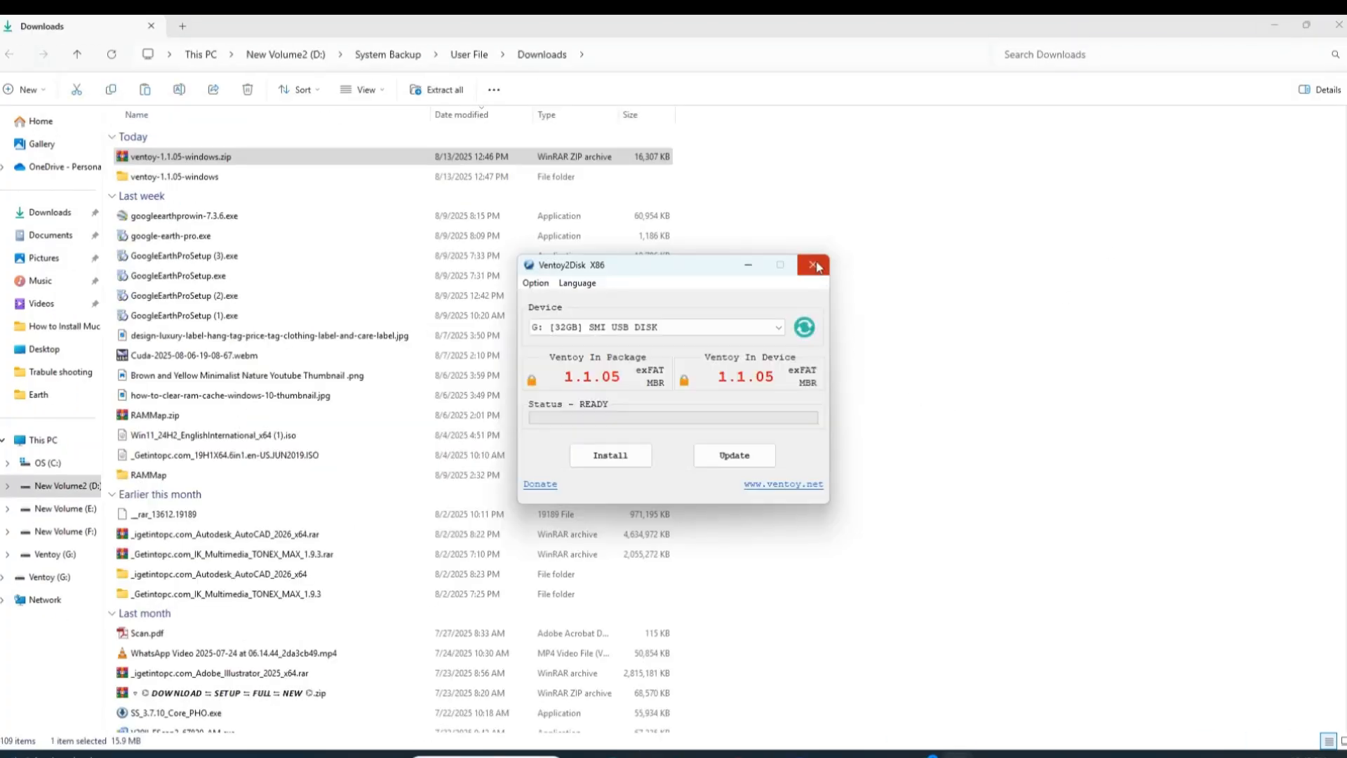
left_click(813, 263)
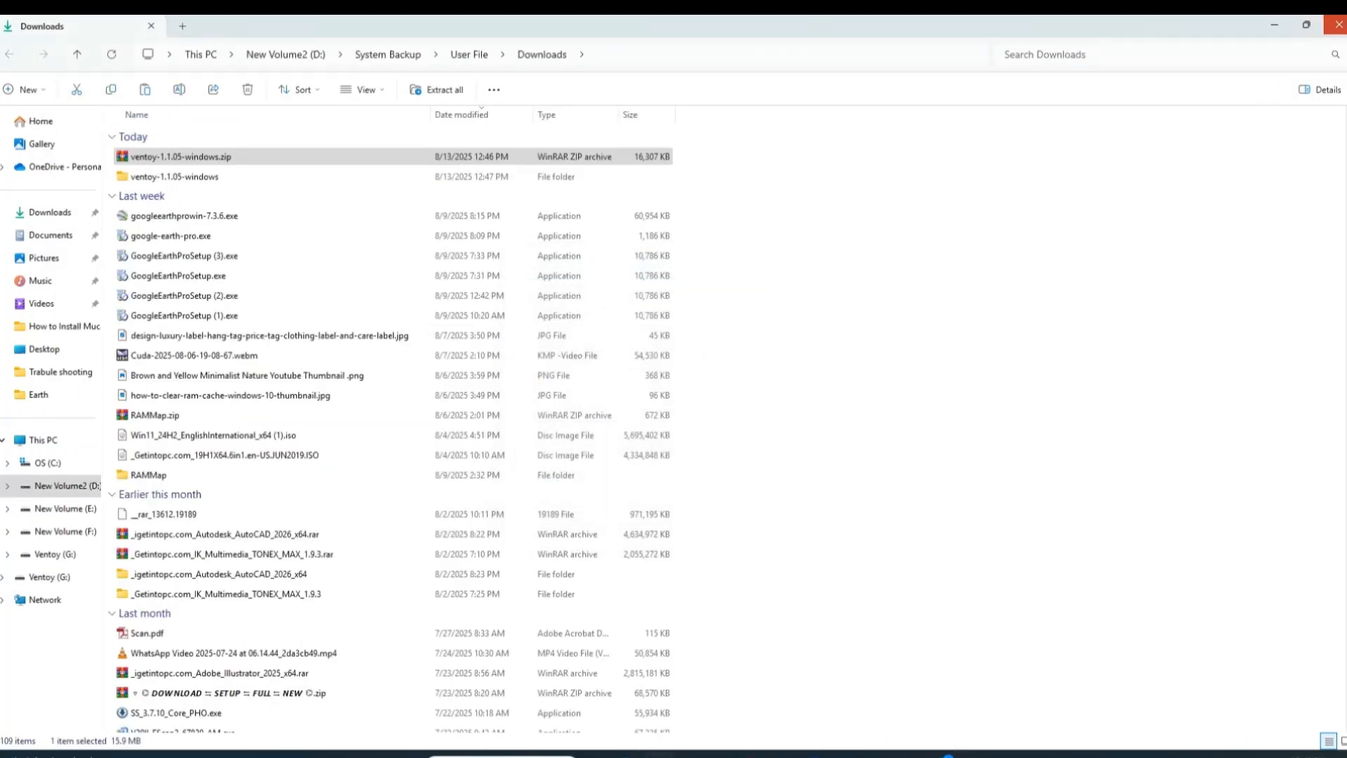
left_click(1274, 25)
left_click(1275, 28)
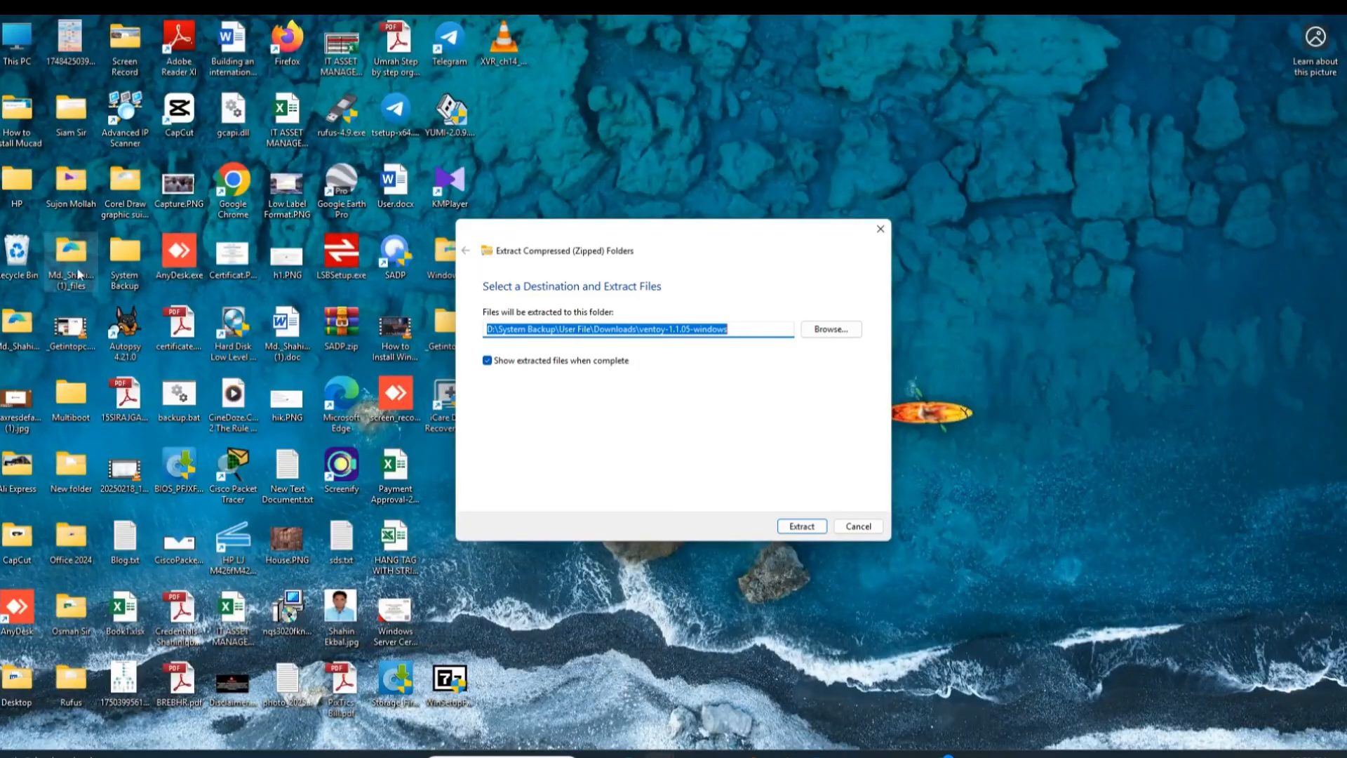
Step: Check the contents of the Ventoy (G:) drive from This PC and return to the drive list
double_click(5, 42)
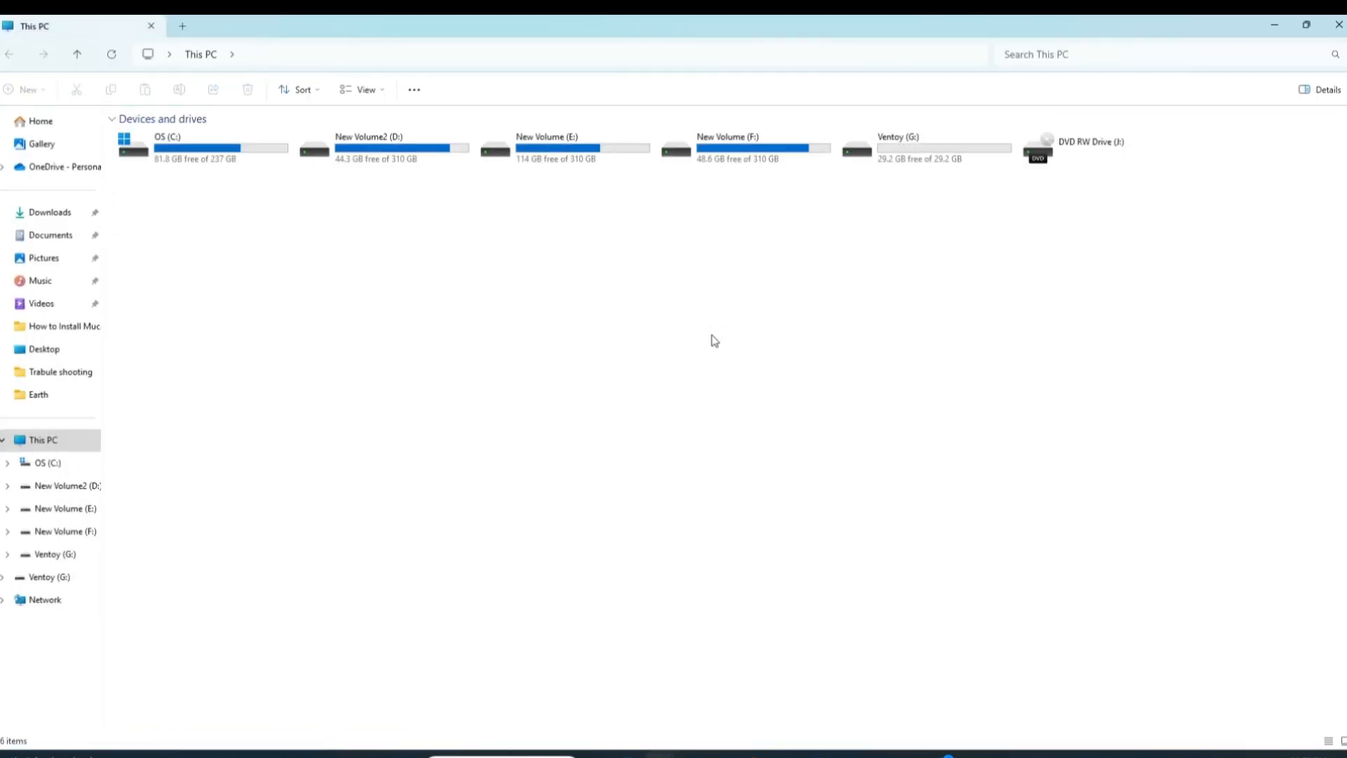
double_click(899, 143)
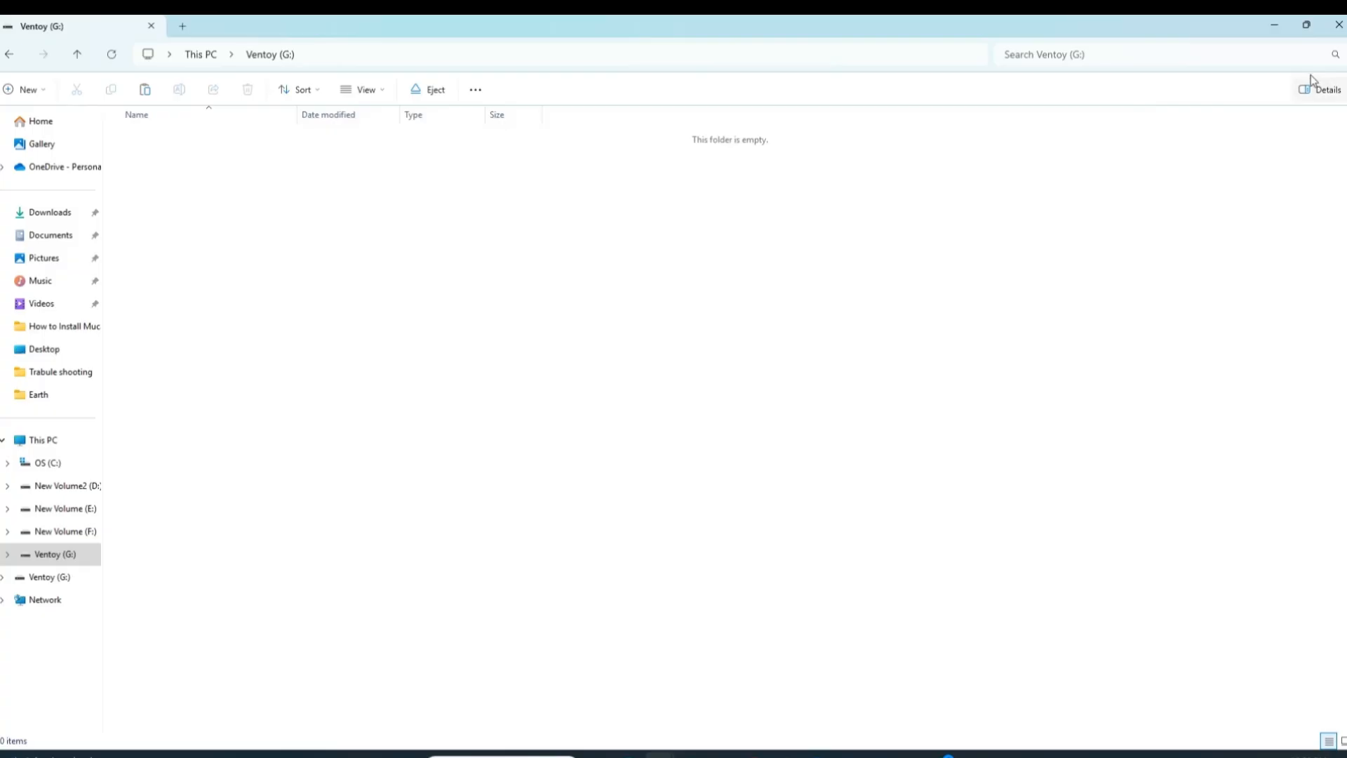
left_click(9, 54)
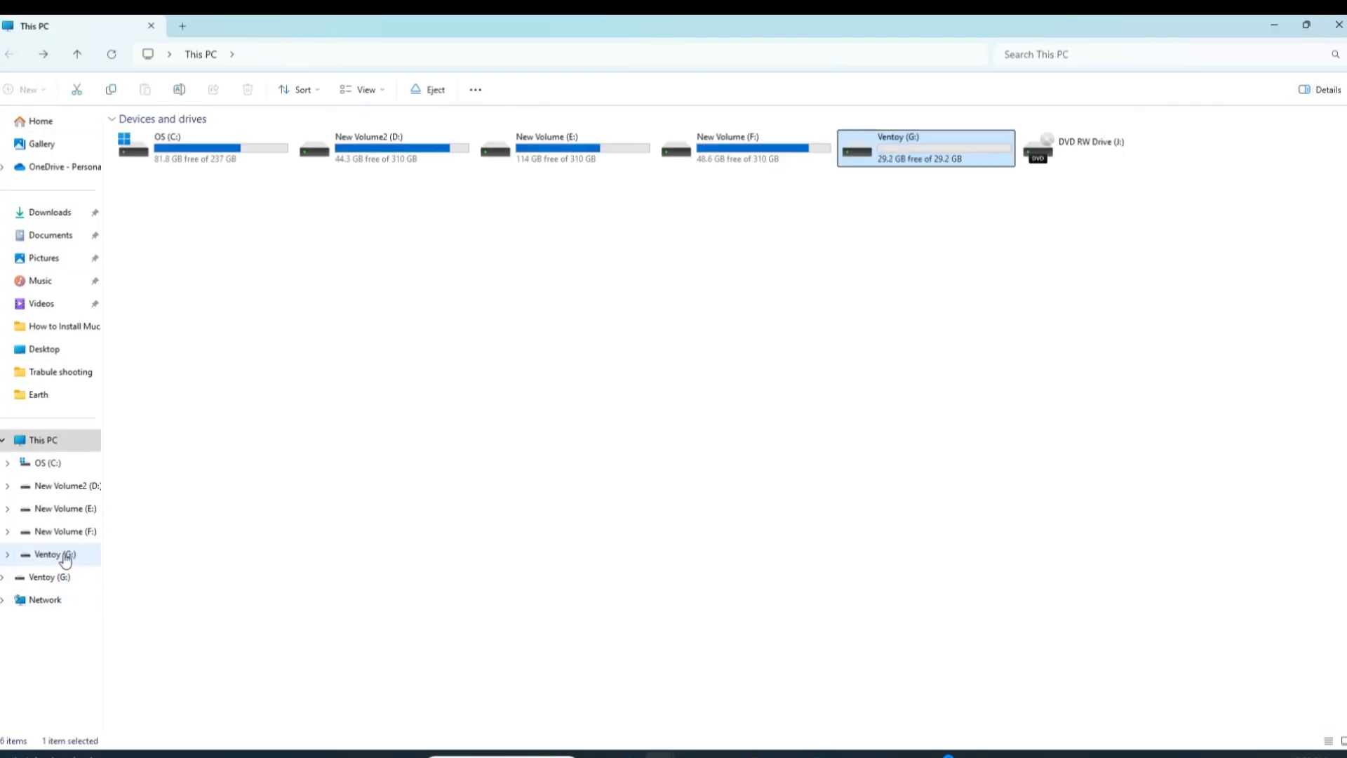
Step: Open the folder Personal\Software\Windows ISO\Windows 10 with office 21 on New Volume (F:)
left_click(62, 531)
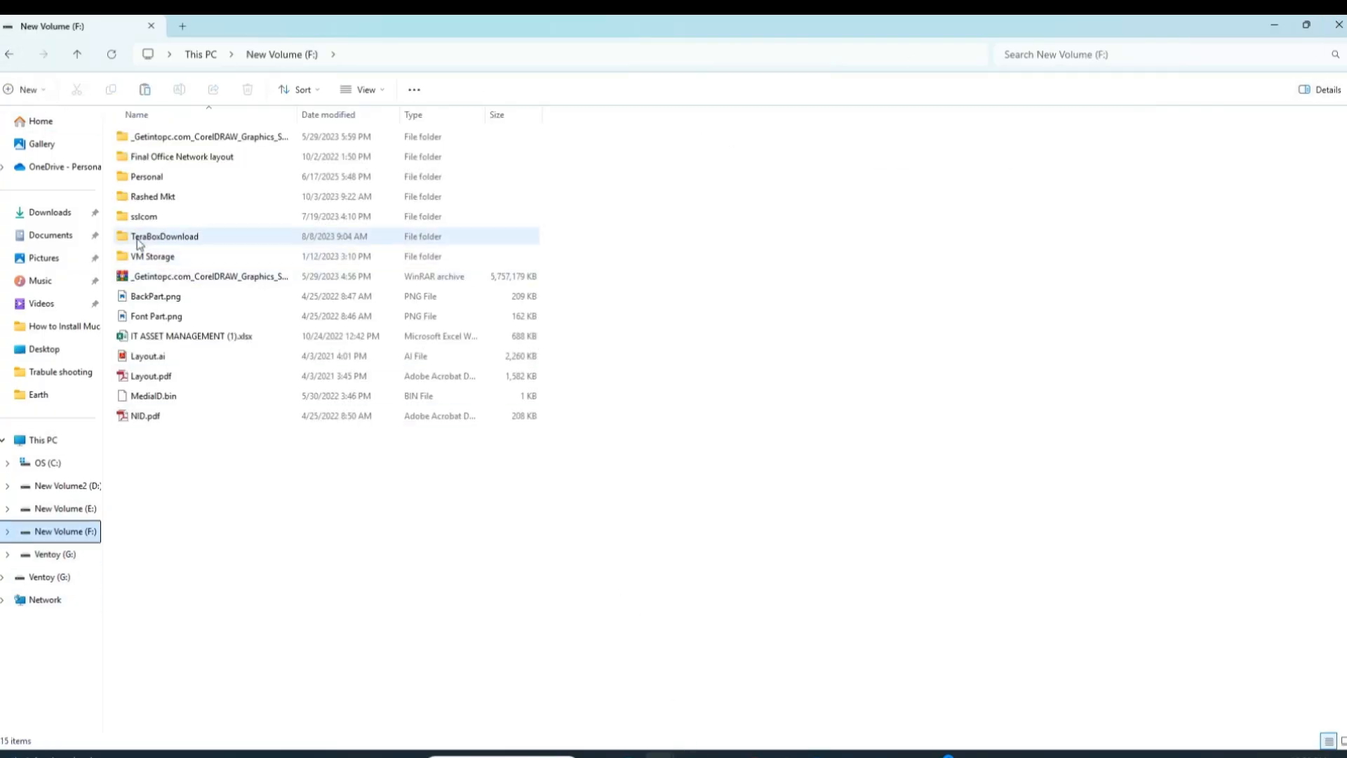
double_click(136, 180)
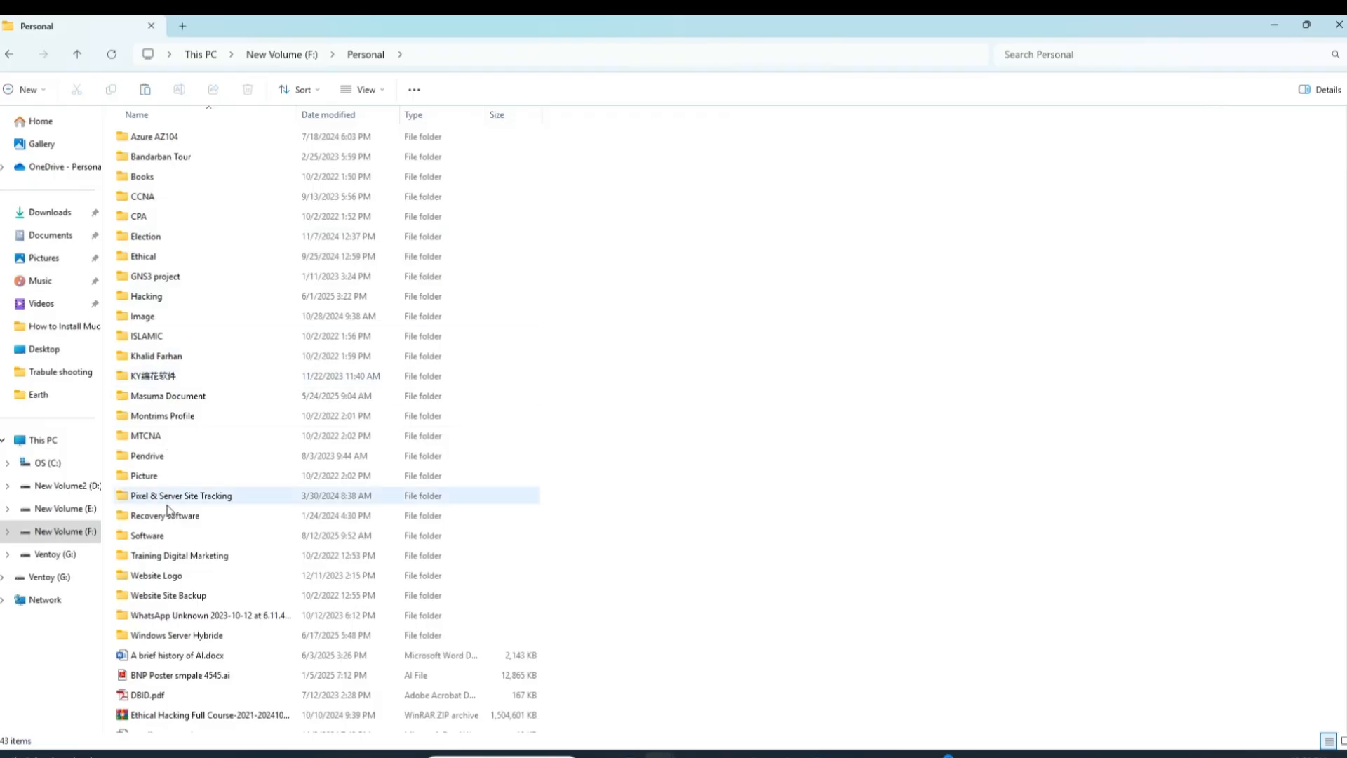
double_click(163, 535)
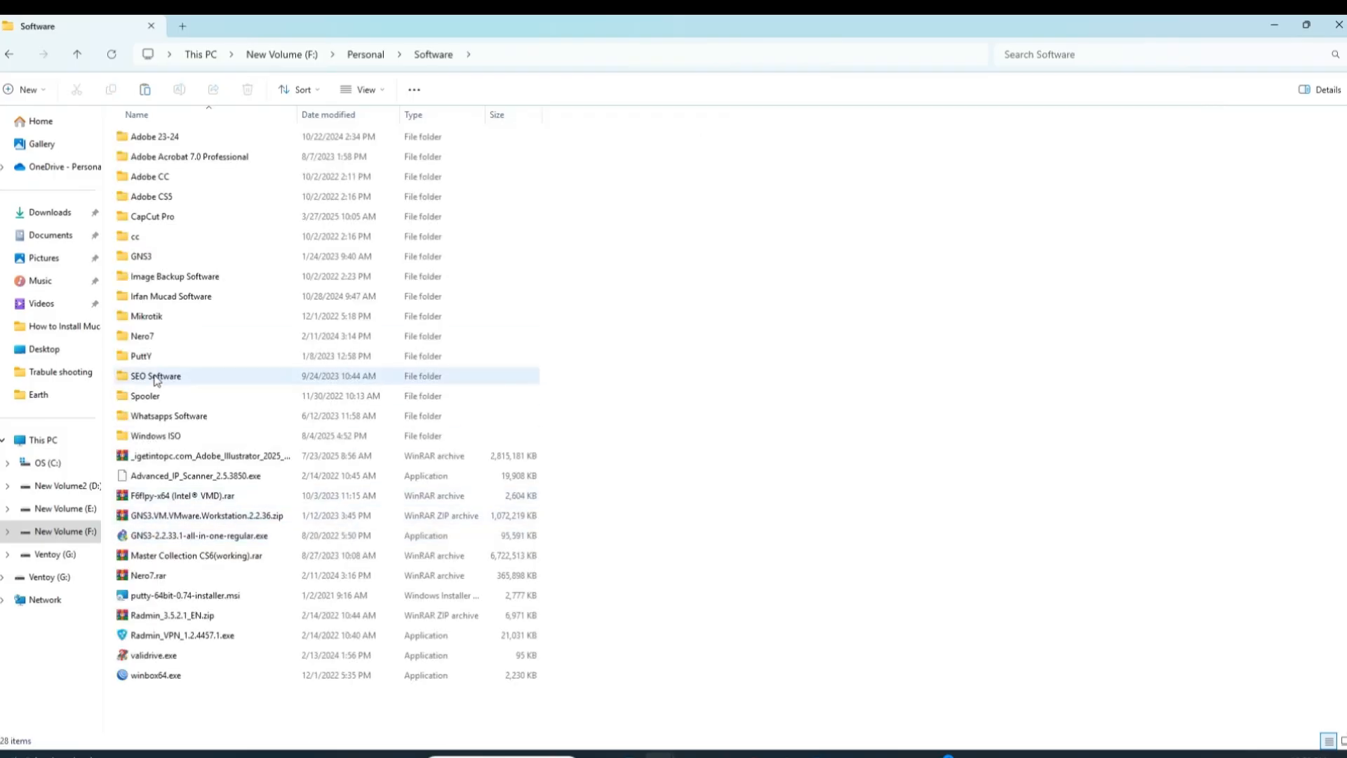
double_click(159, 436)
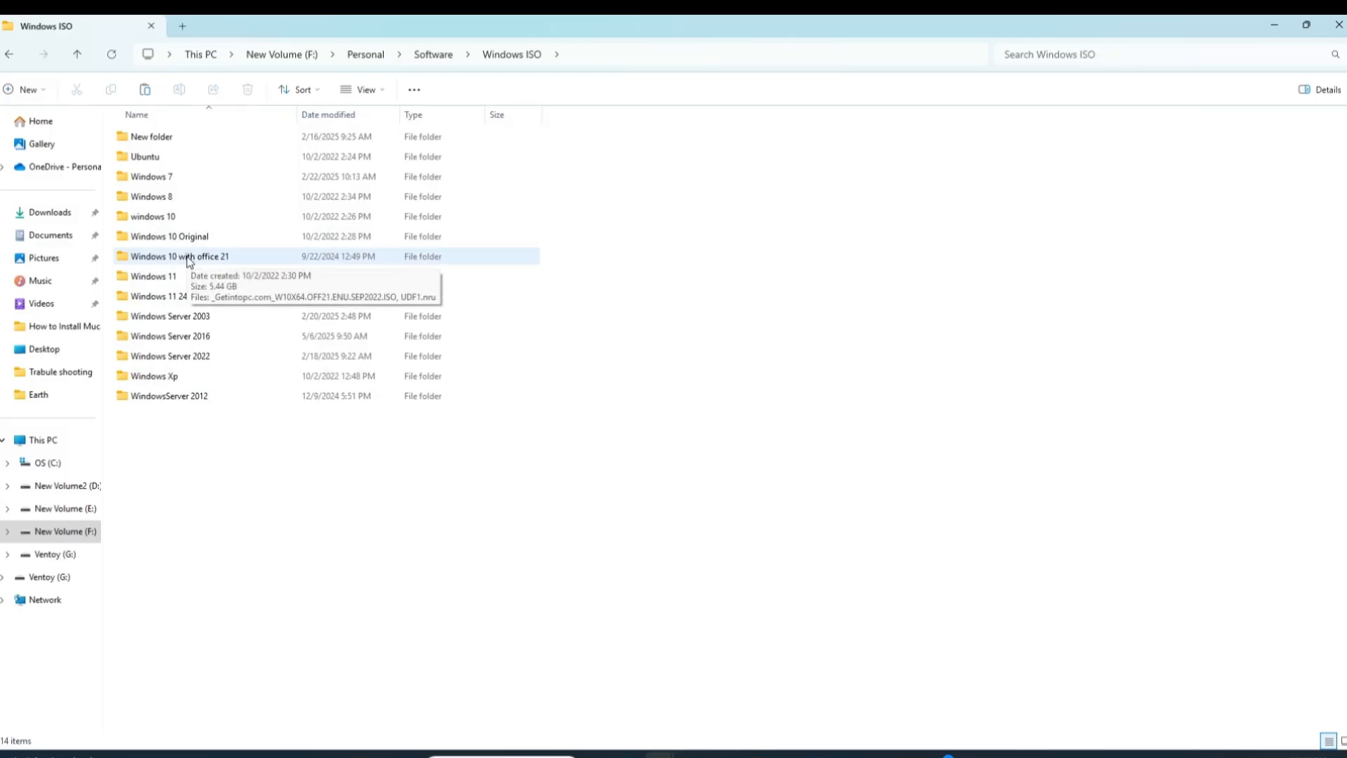
double_click(187, 257)
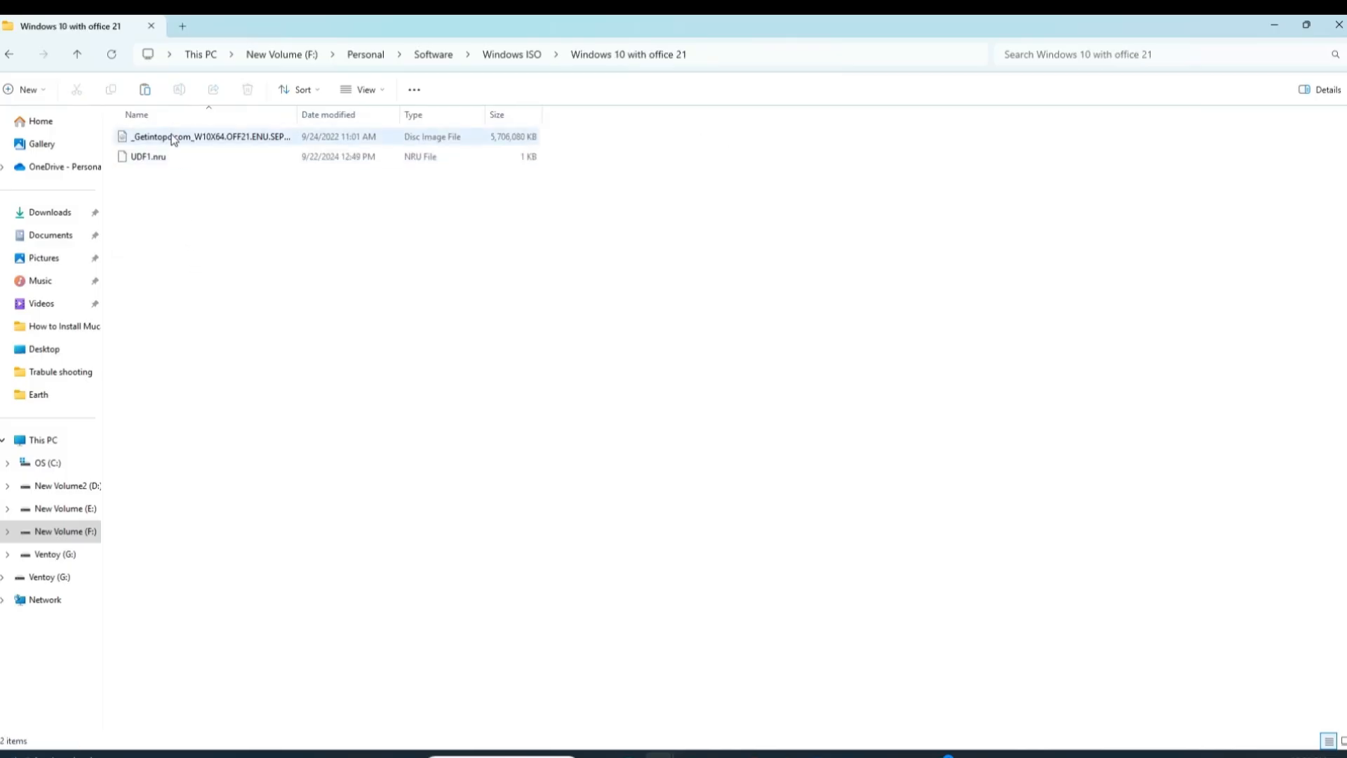
Step: Copy the Windows 10 with Office 21 disc image file onto the Ventoy (G:) drive
right_click(173, 140)
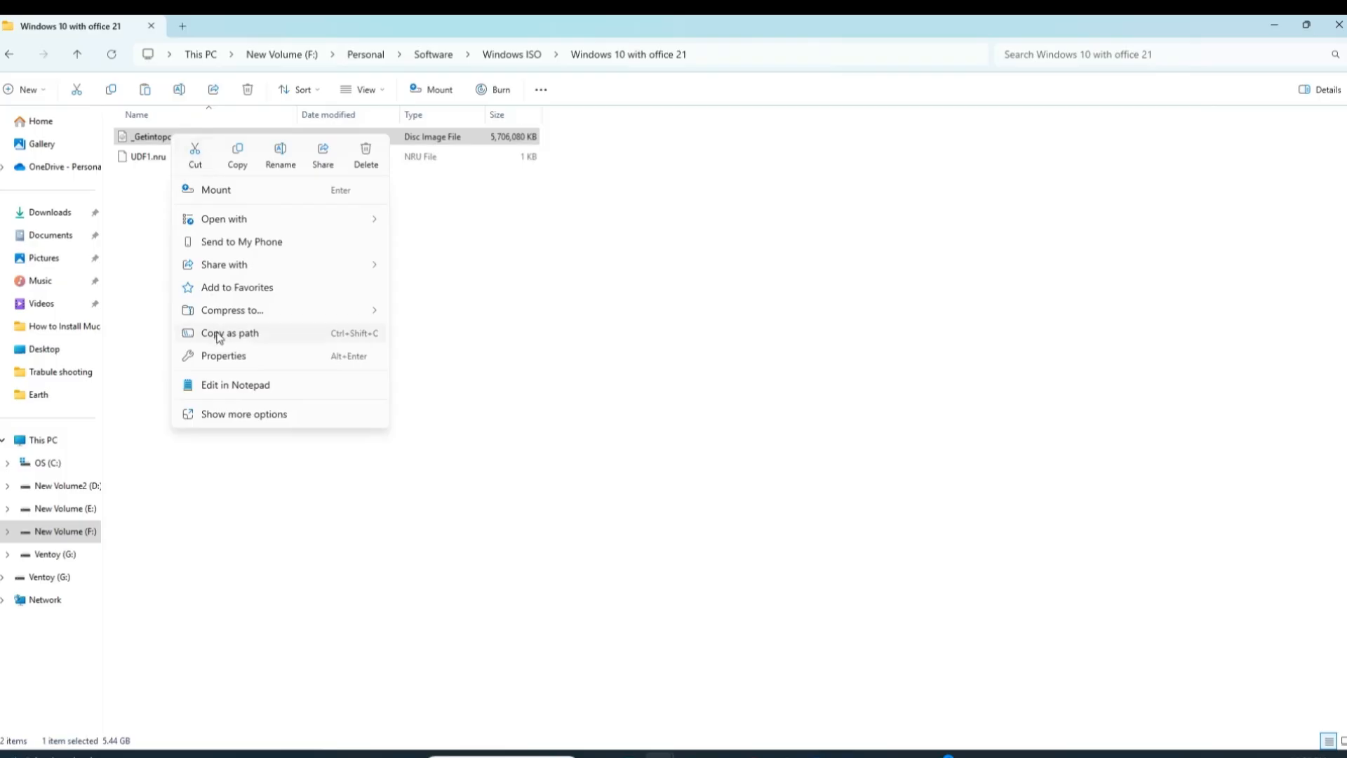
left_click(236, 160)
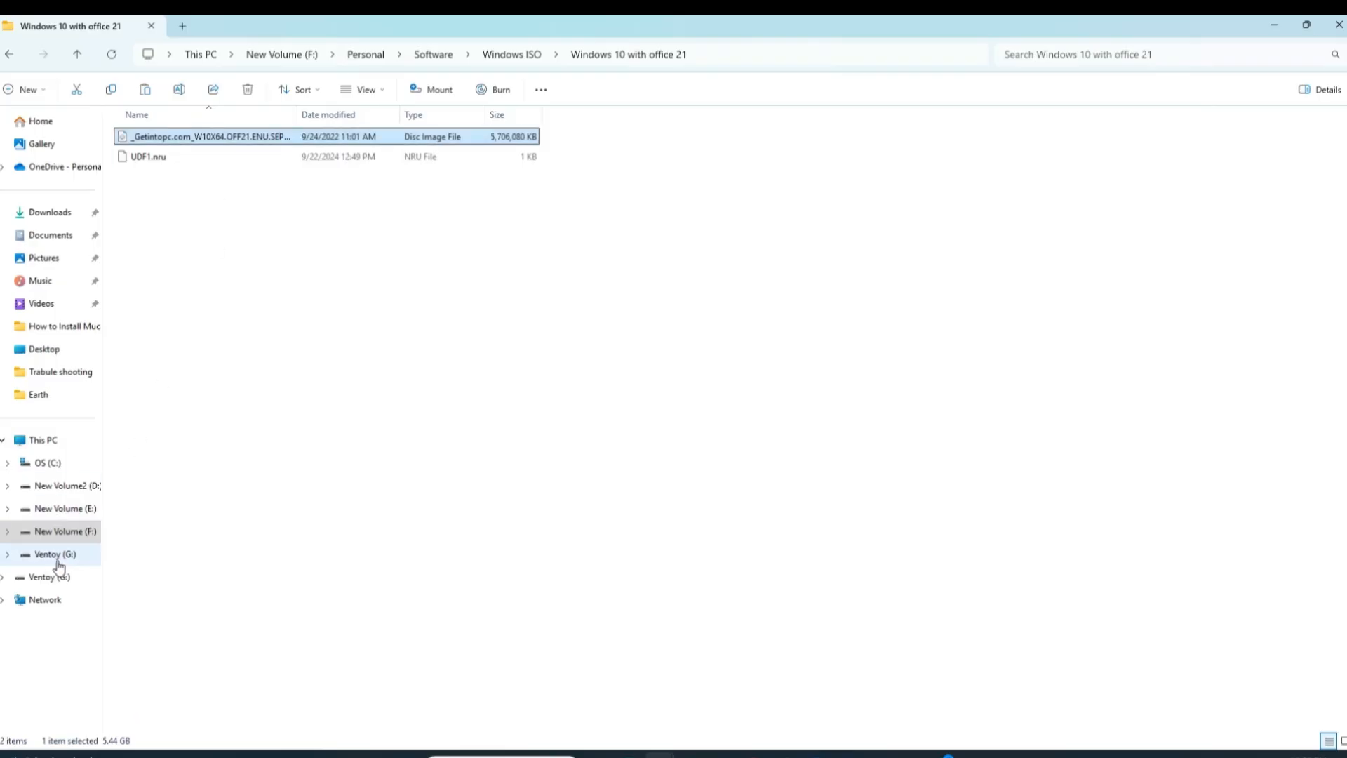
left_click(40, 441)
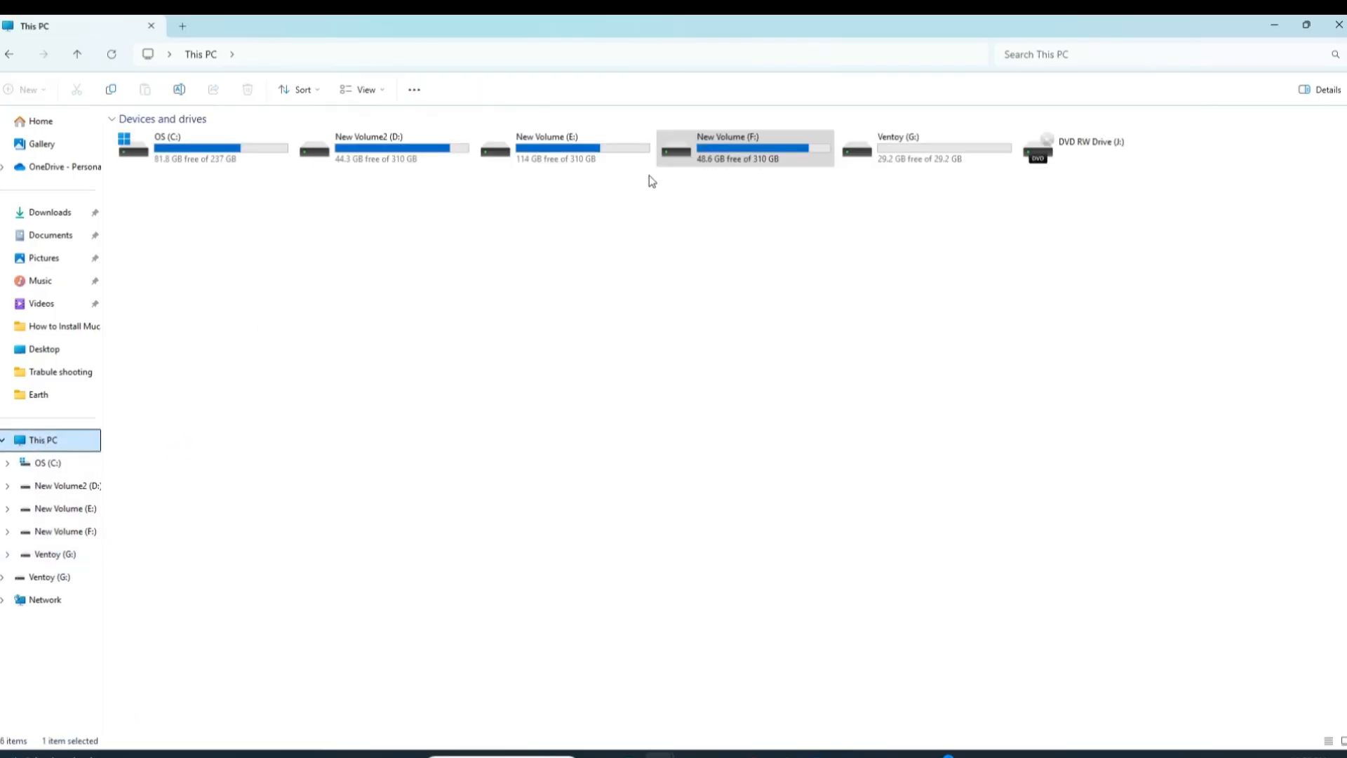
double_click(905, 148)
right_click(365, 271)
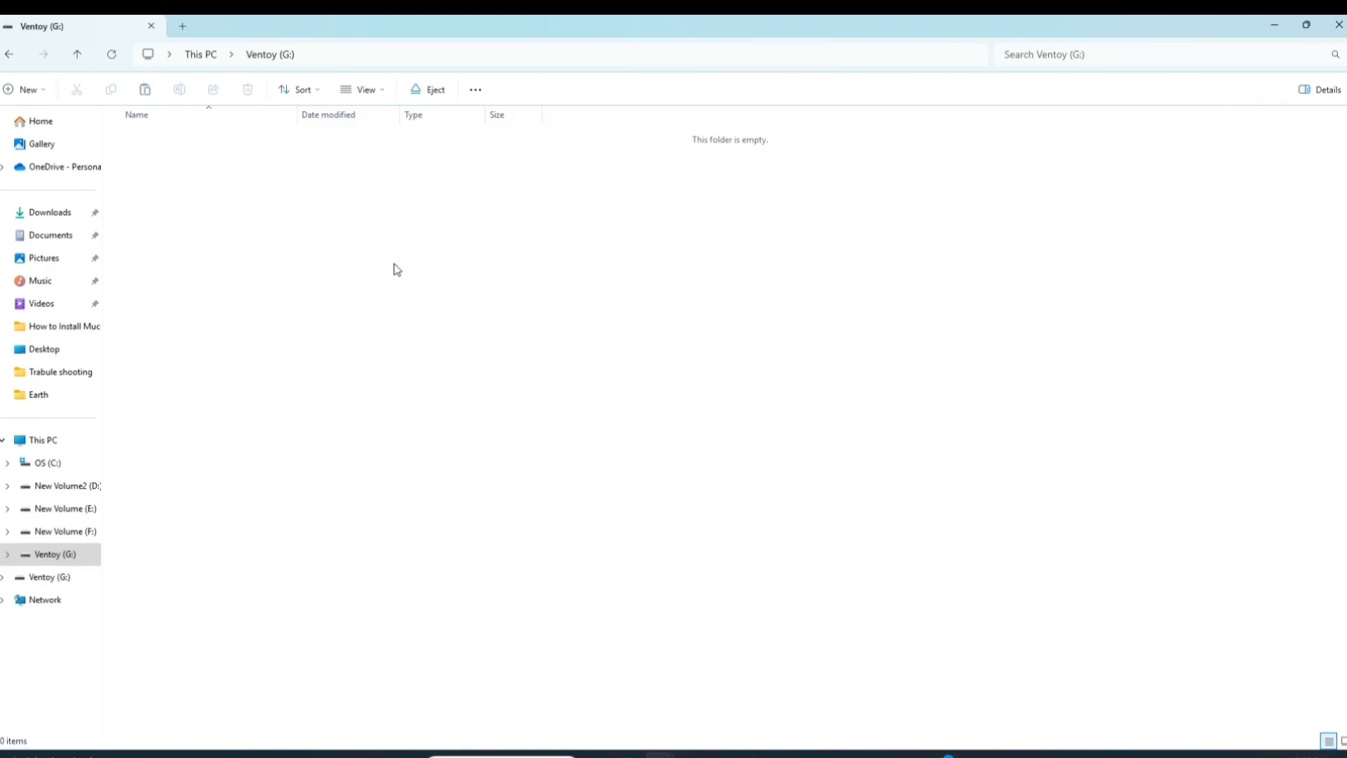
key("ctrl+v")
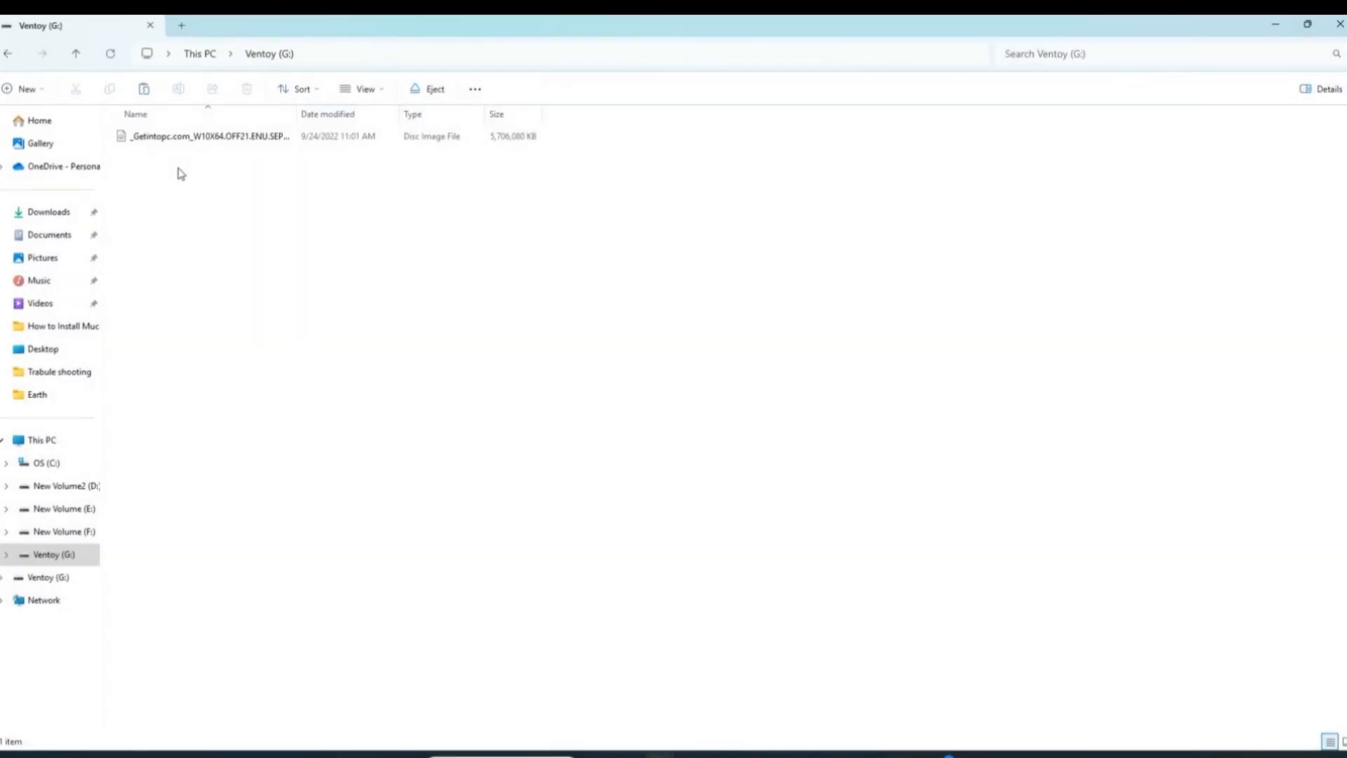
Step: Rename the Windows 10 image on the Ventoy drive to W10X64.OFF21.ENU.SEP2022.ISO by removing the website prefix
left_click(200, 143)
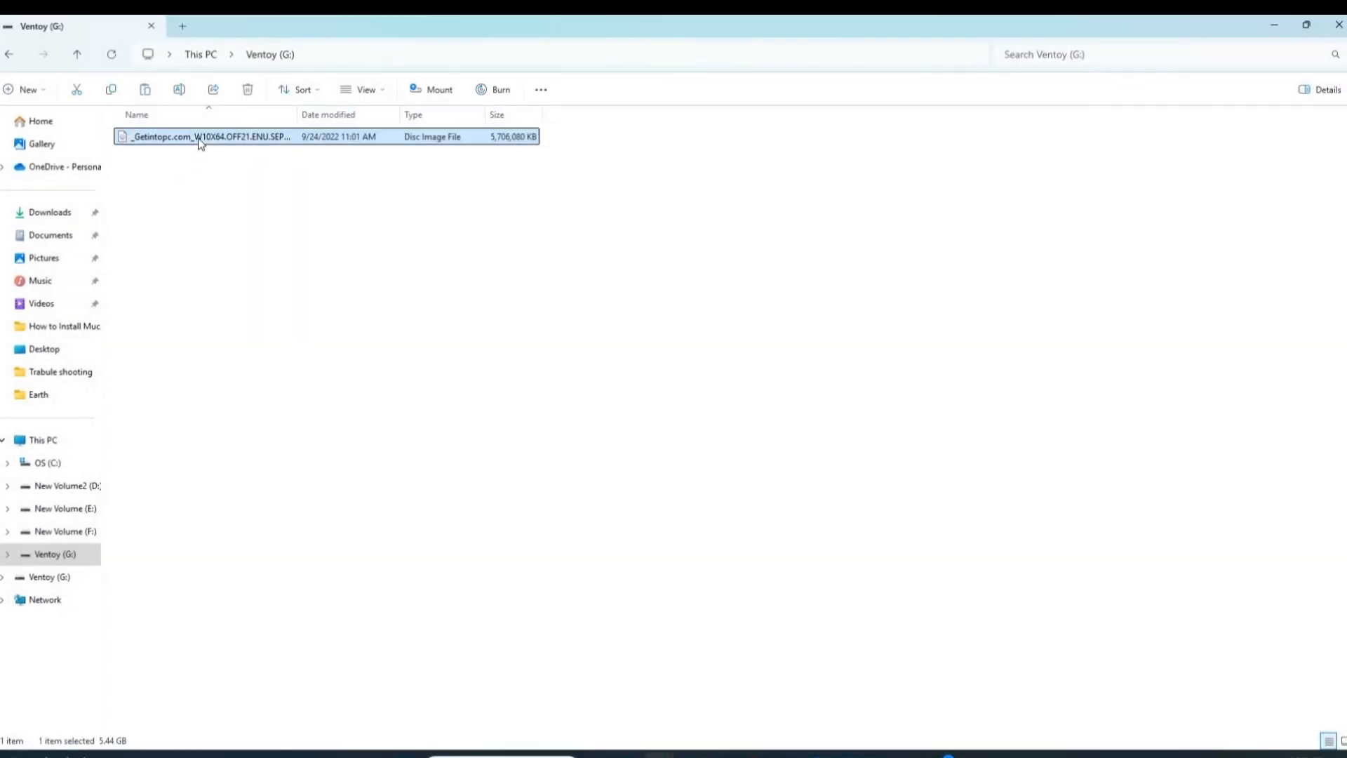
right_click(199, 138)
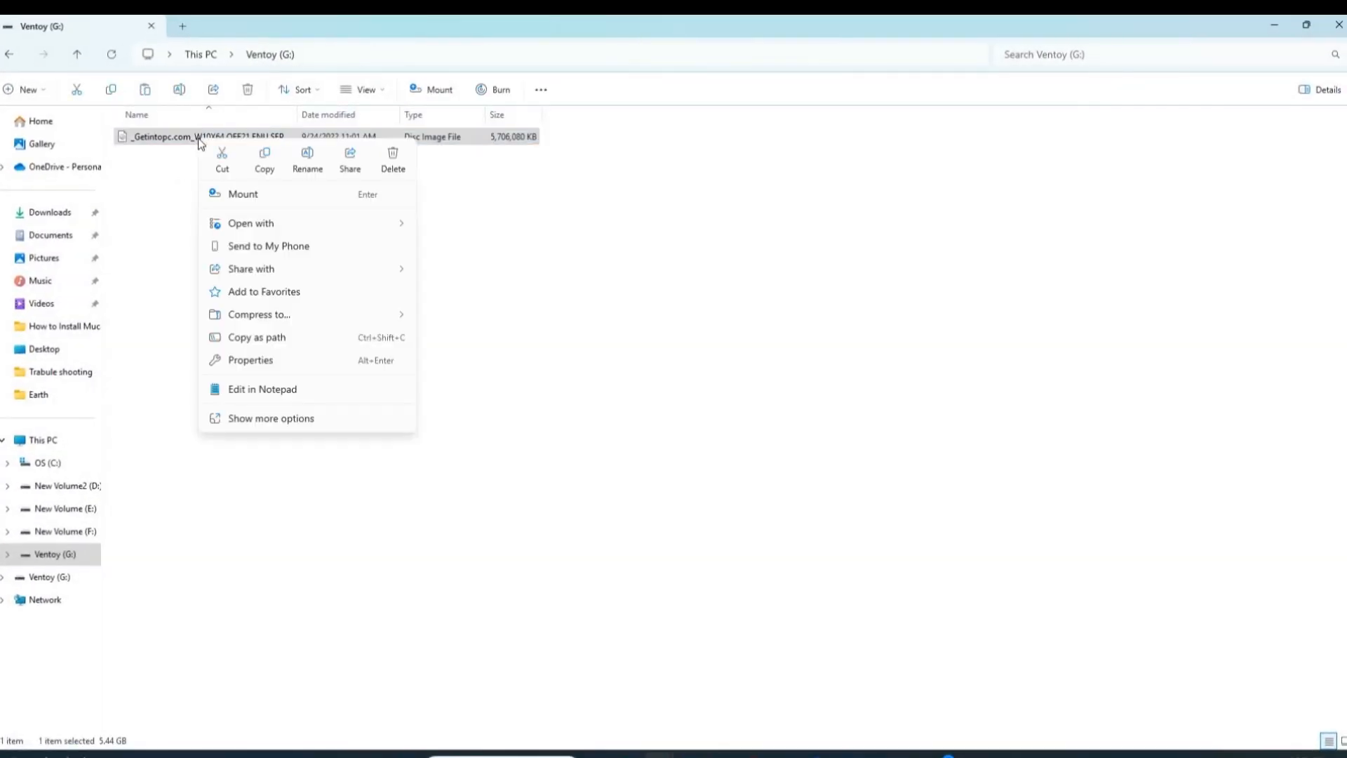
left_click(259, 424)
left_click(262, 491)
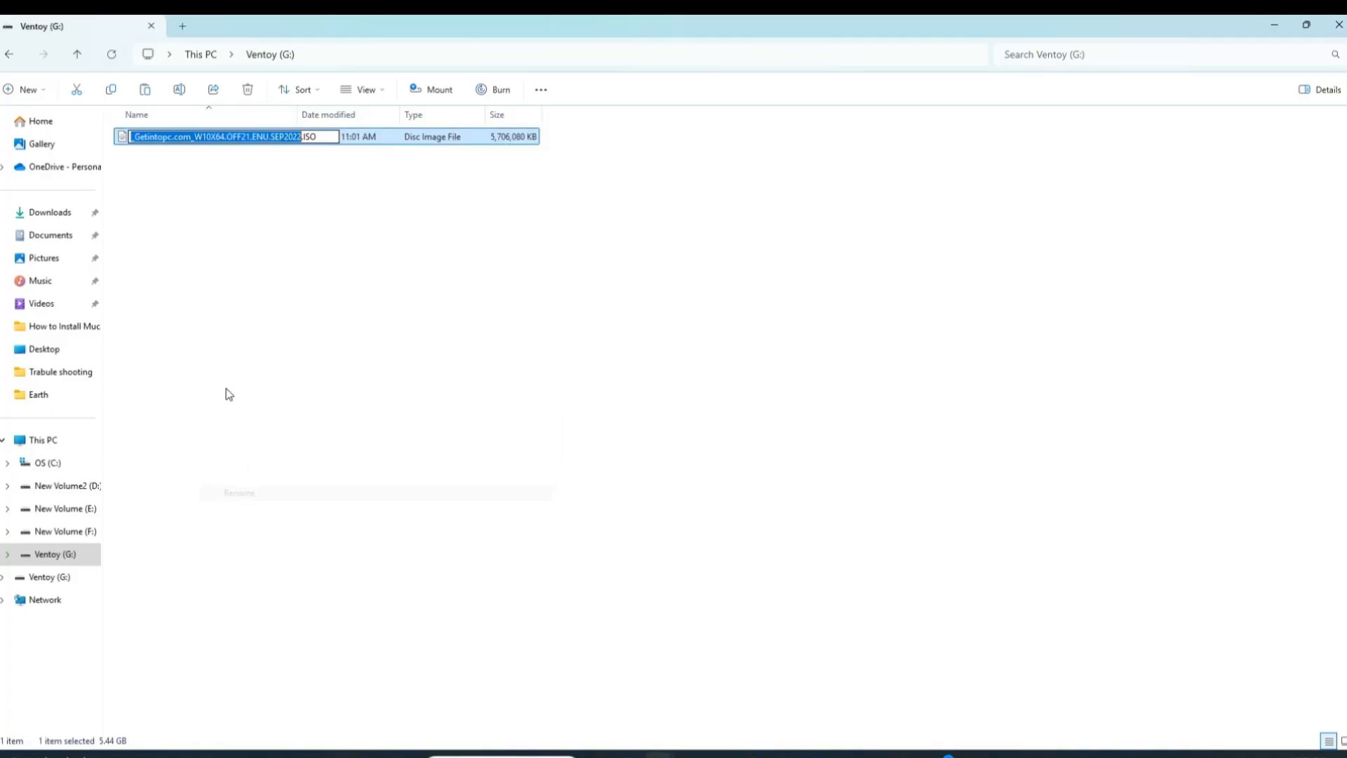
left_click_drag(195, 141, 93, 139)
key("BackSpace")
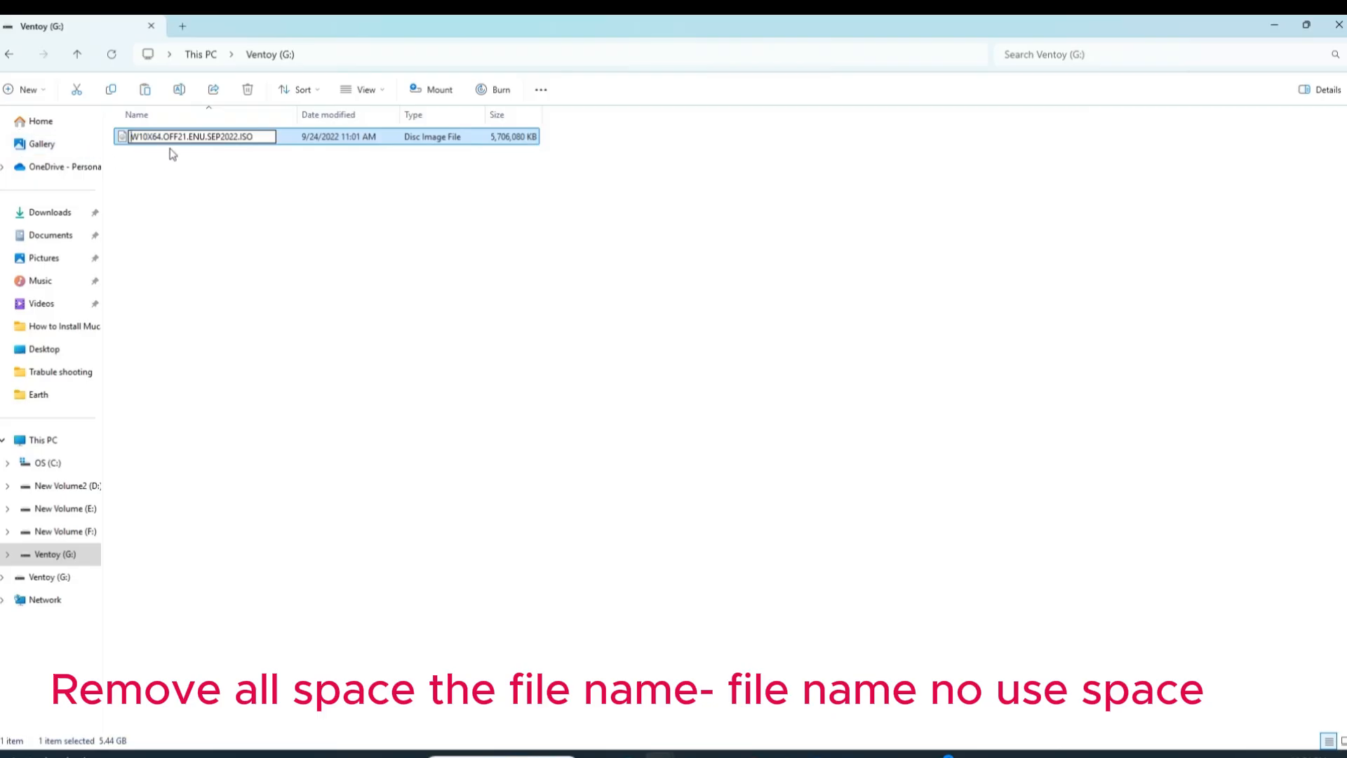
left_click(209, 176)
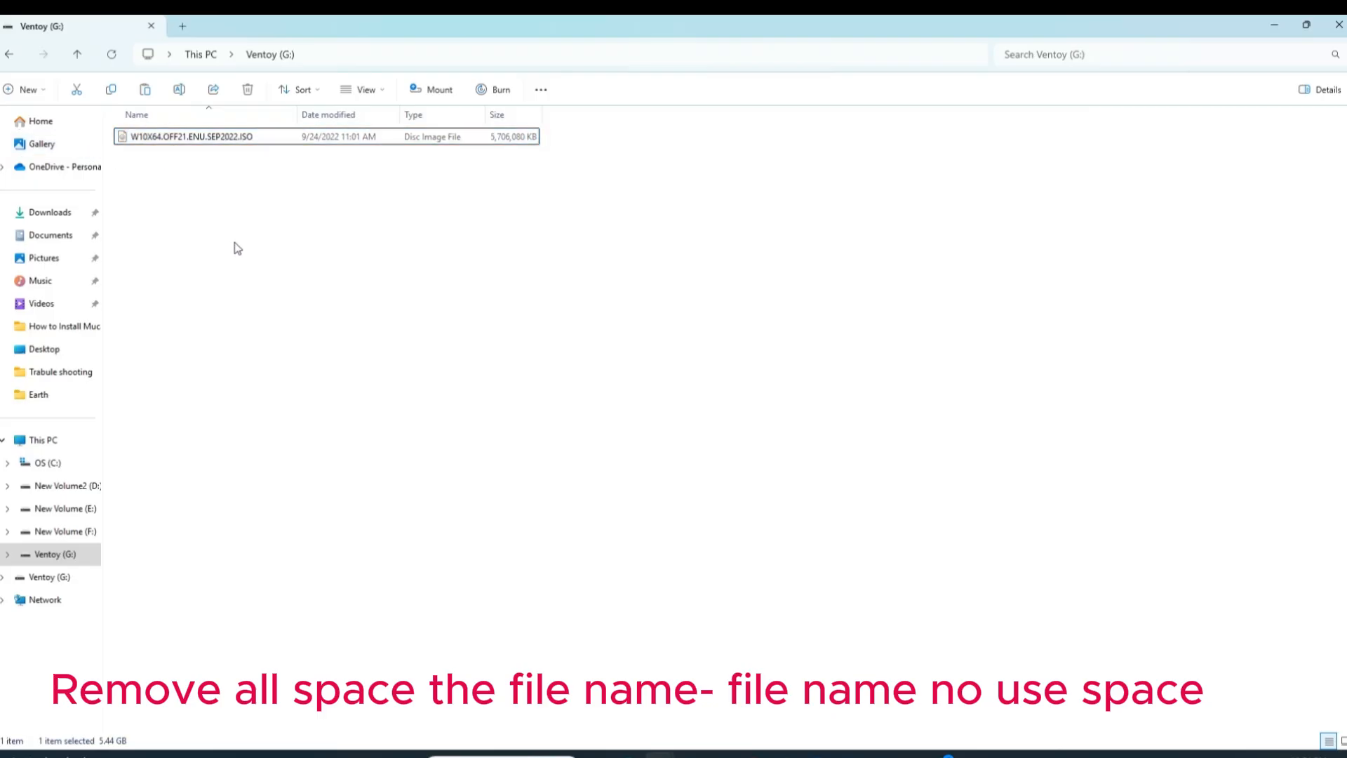
Step: Open the folder Personal\Software\Windows ISO\Windows 11 24H2 on New Volume (F:)
left_click(81, 533)
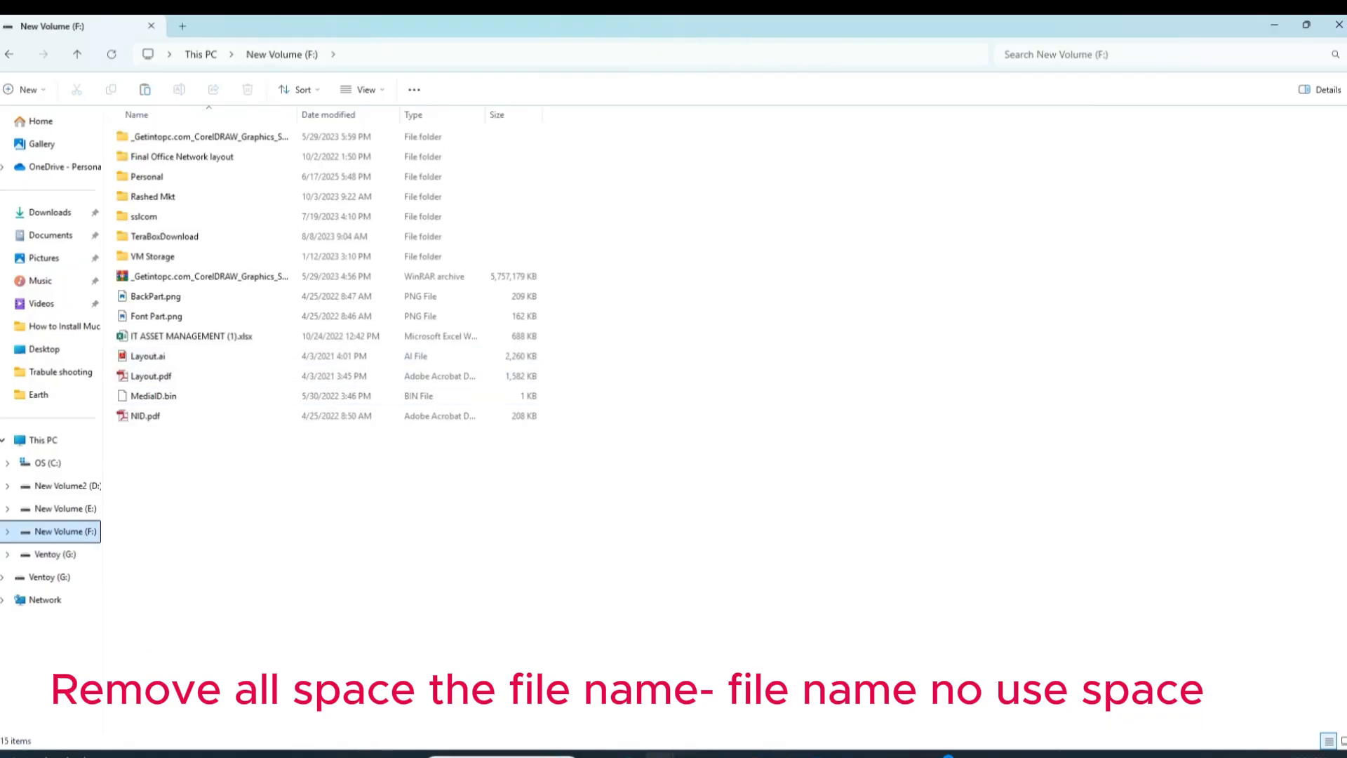
mouse_move(666, 754)
left_click(736, 723)
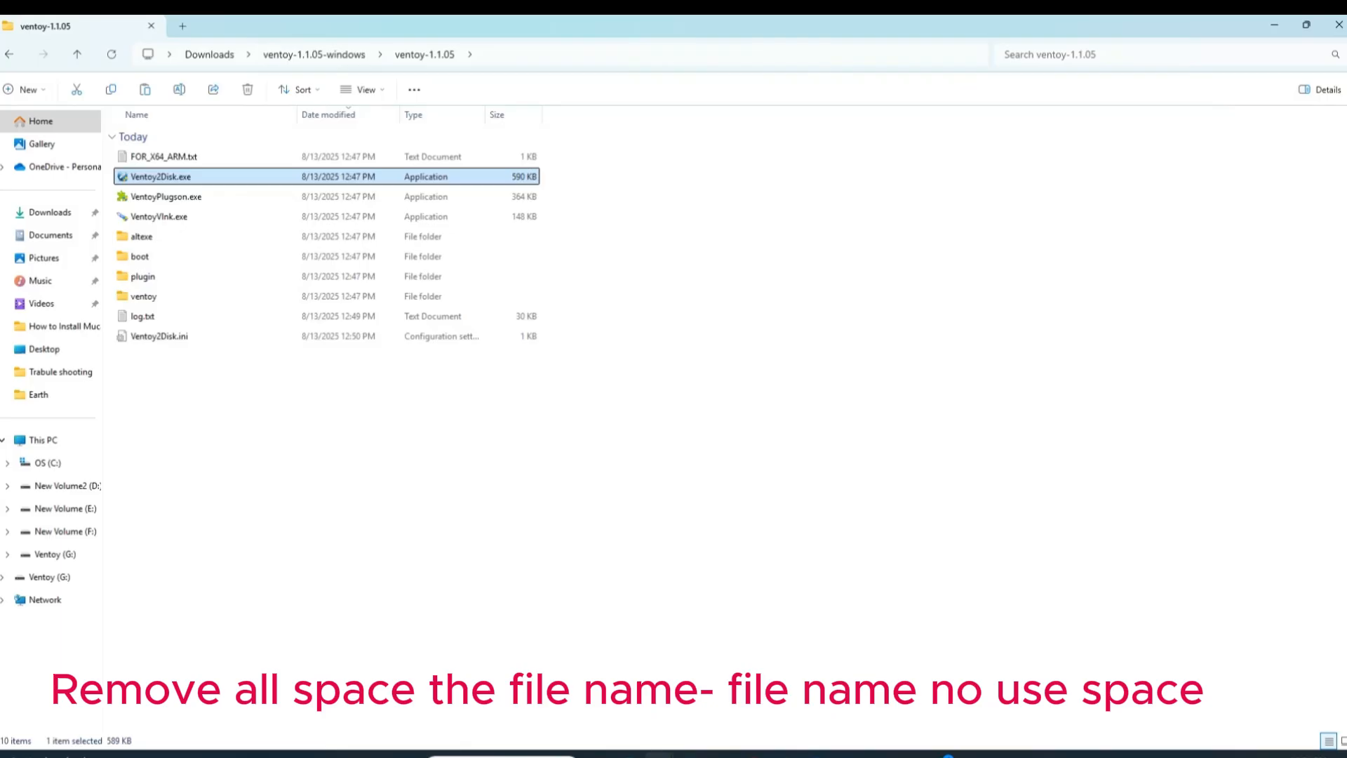
mouse_move(666, 754)
left_click(870, 667)
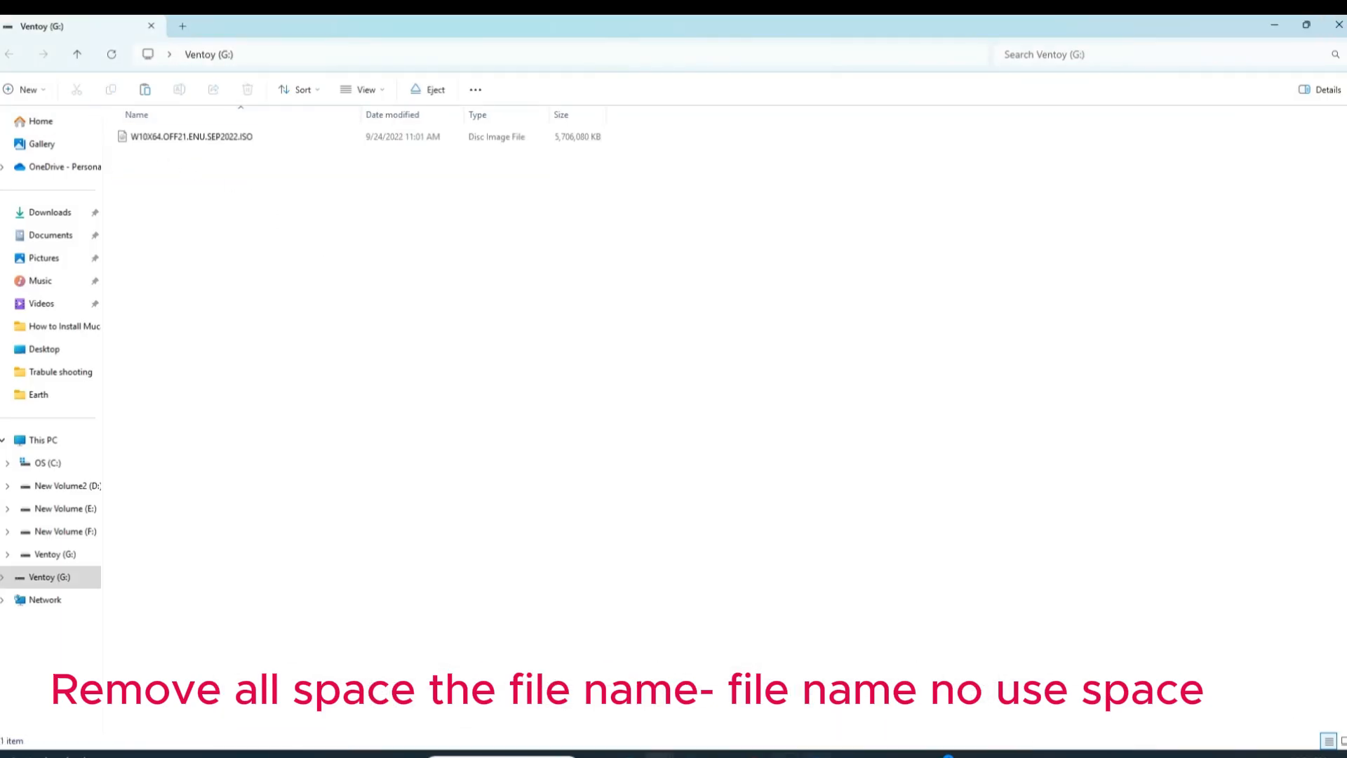
mouse_move(666, 754)
left_click(1036, 688)
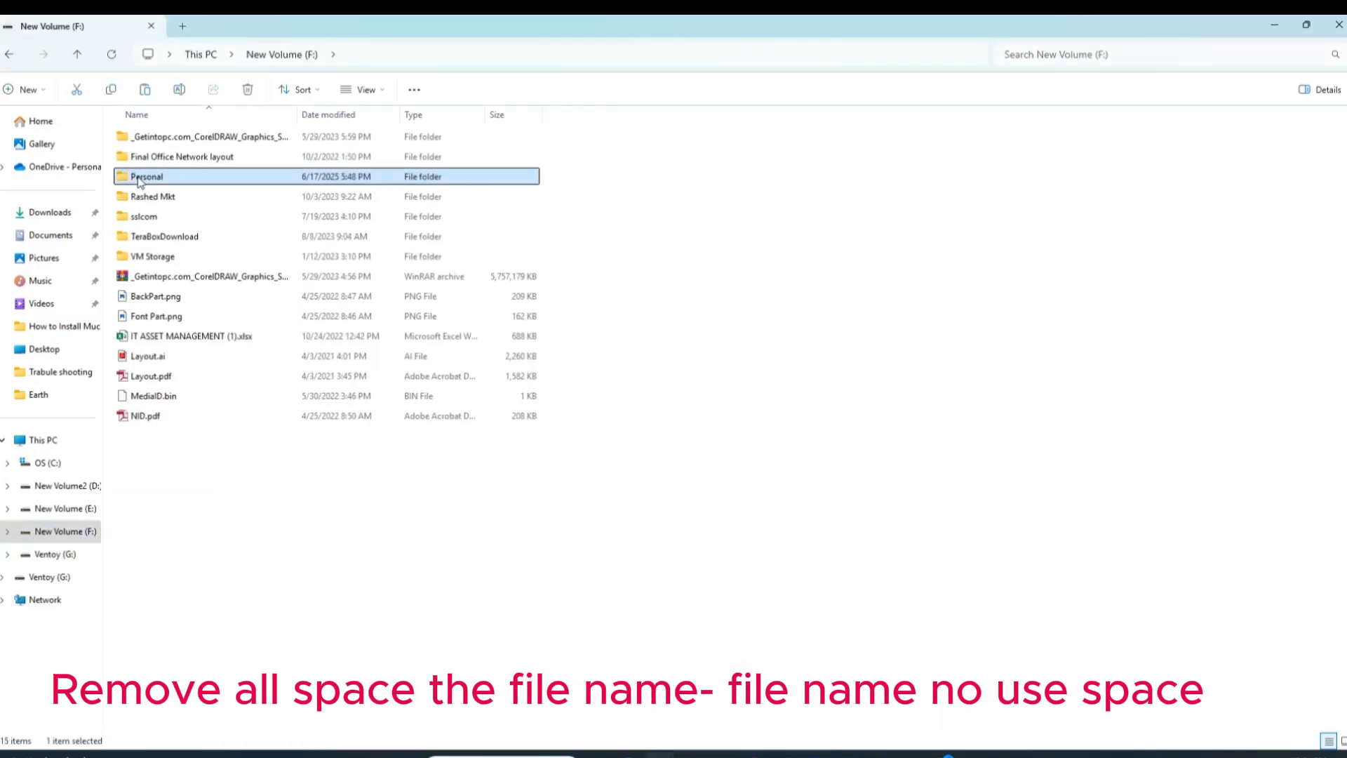
double_click(146, 174)
double_click(147, 536)
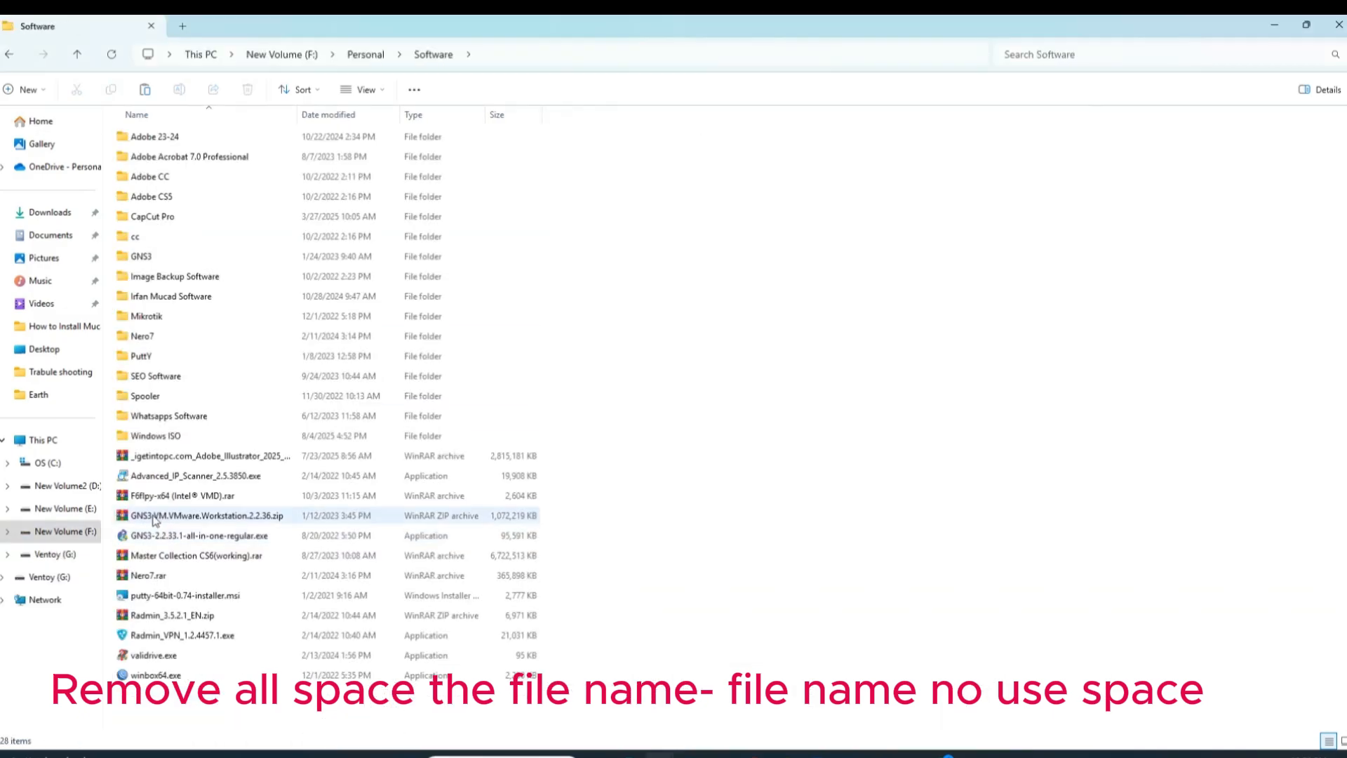
left_click(154, 437)
double_click(154, 437)
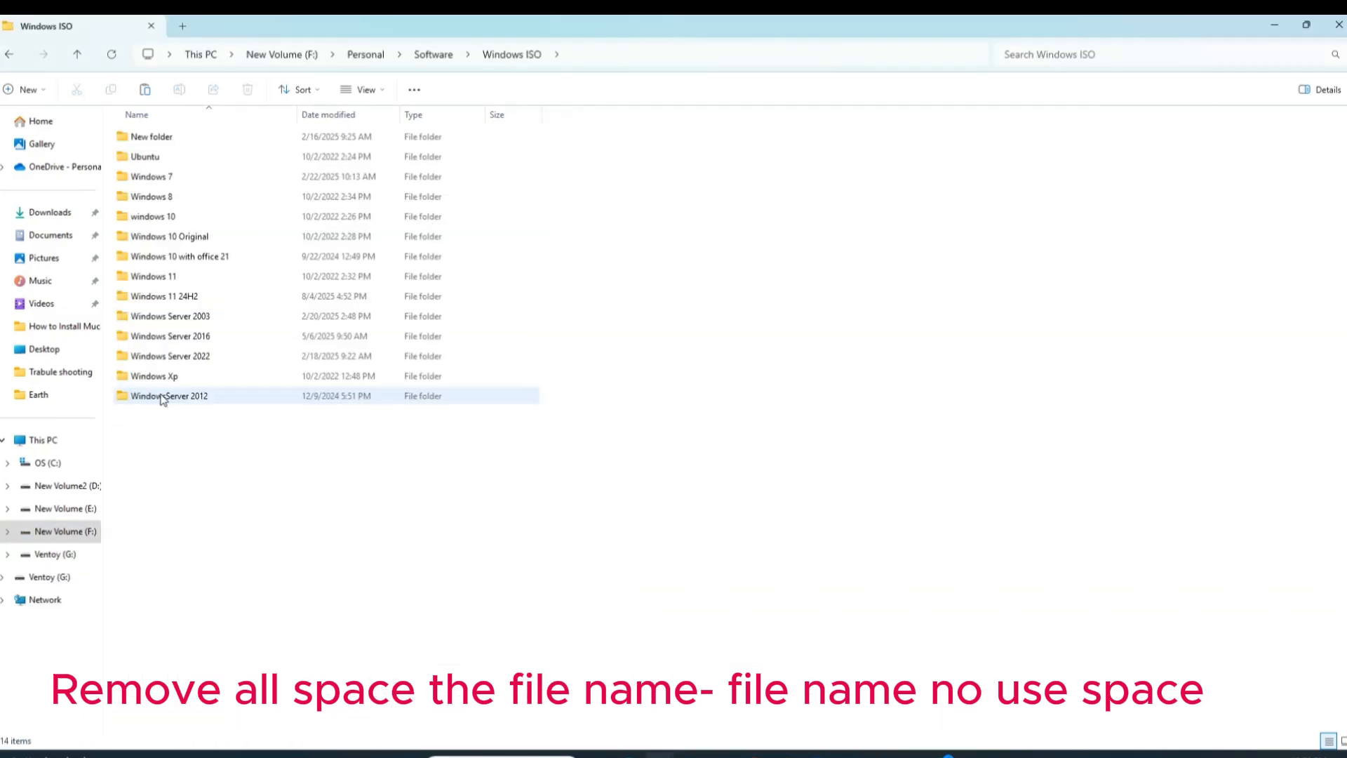
double_click(167, 300)
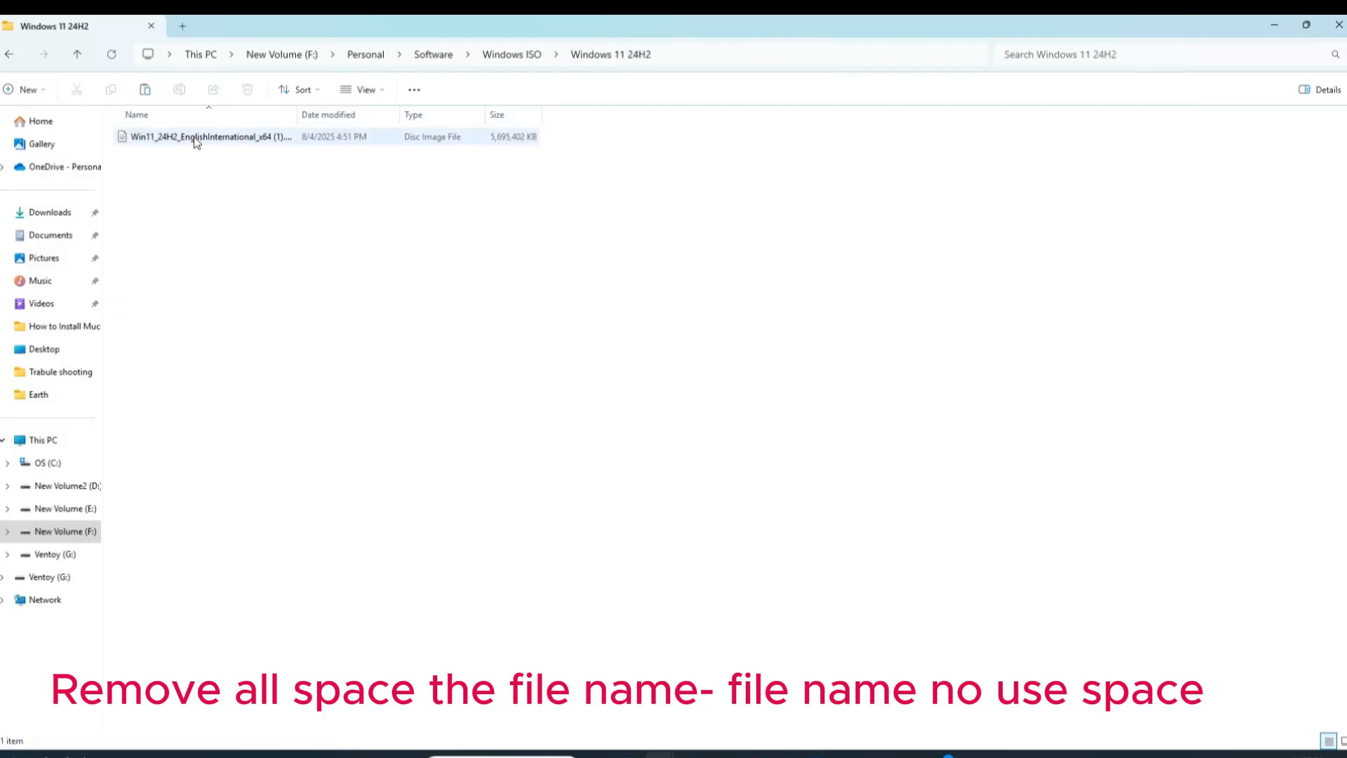
Step: Copy the Win11_24H2_EnglishInternational_x64 (1).iso file onto the Ventoy (G:) drive
right_click(196, 140)
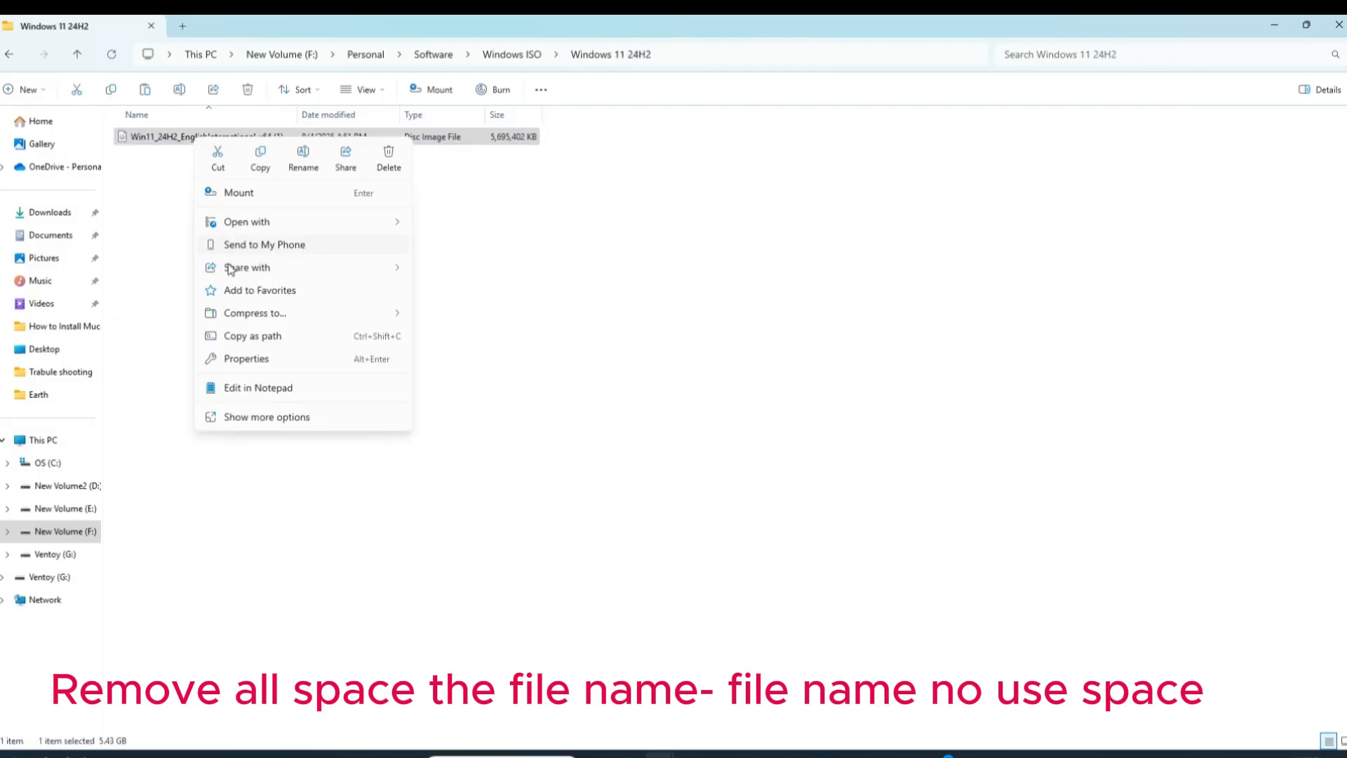
left_click(260, 155)
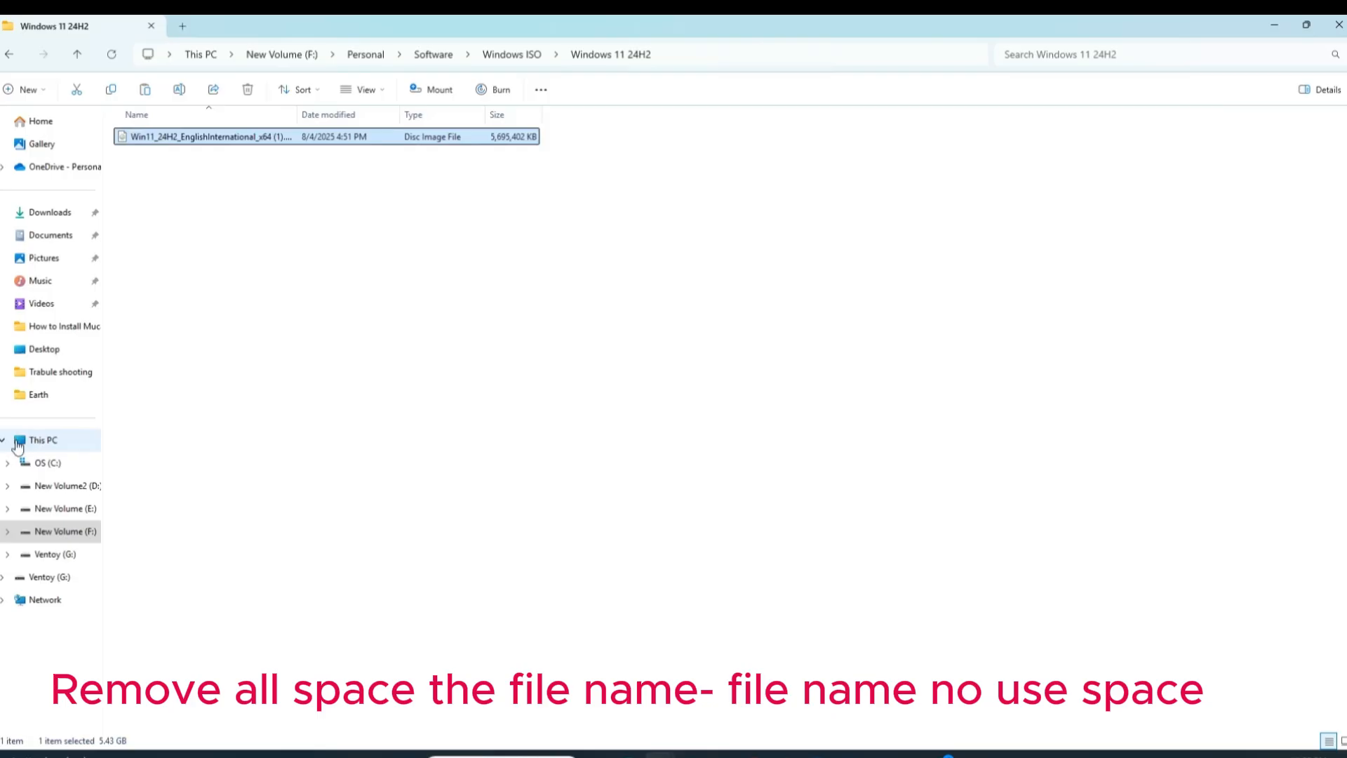
left_click(17, 447)
double_click(920, 145)
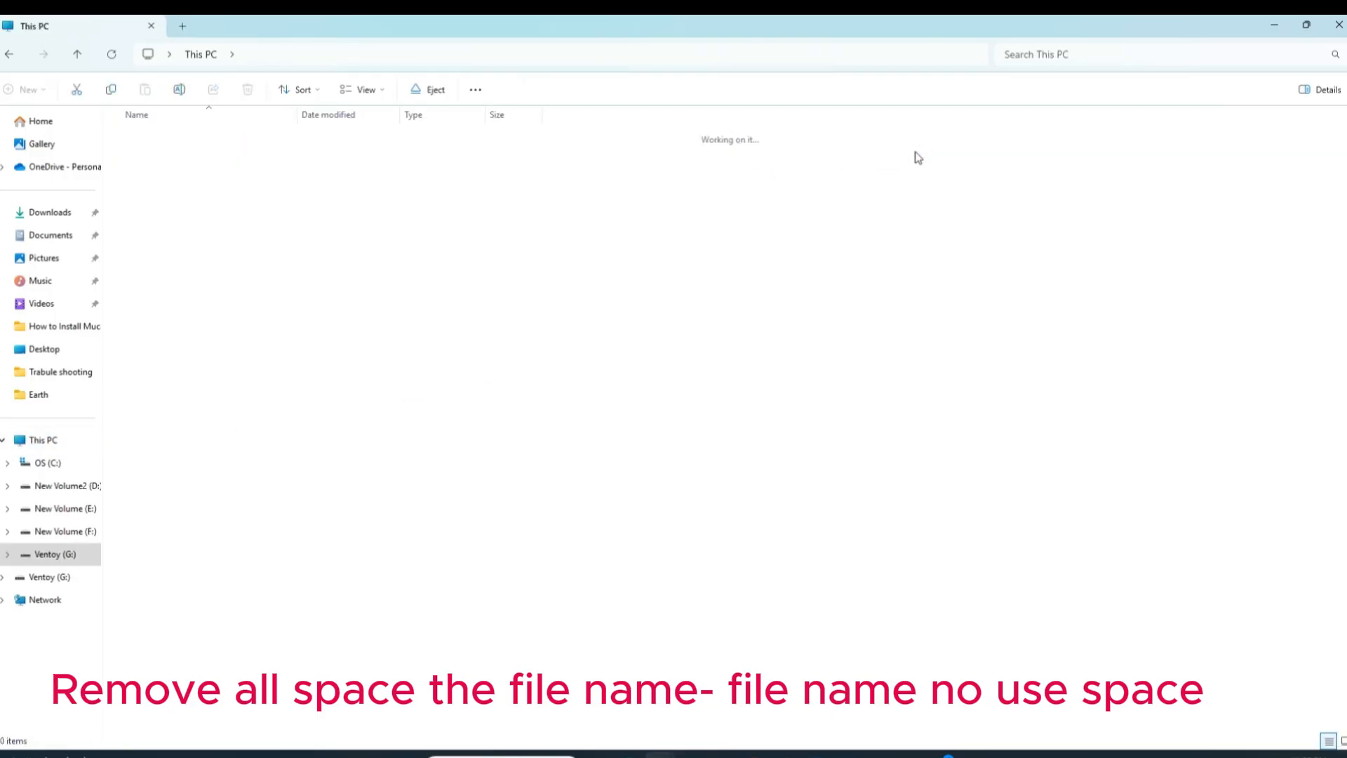
right_click(343, 291)
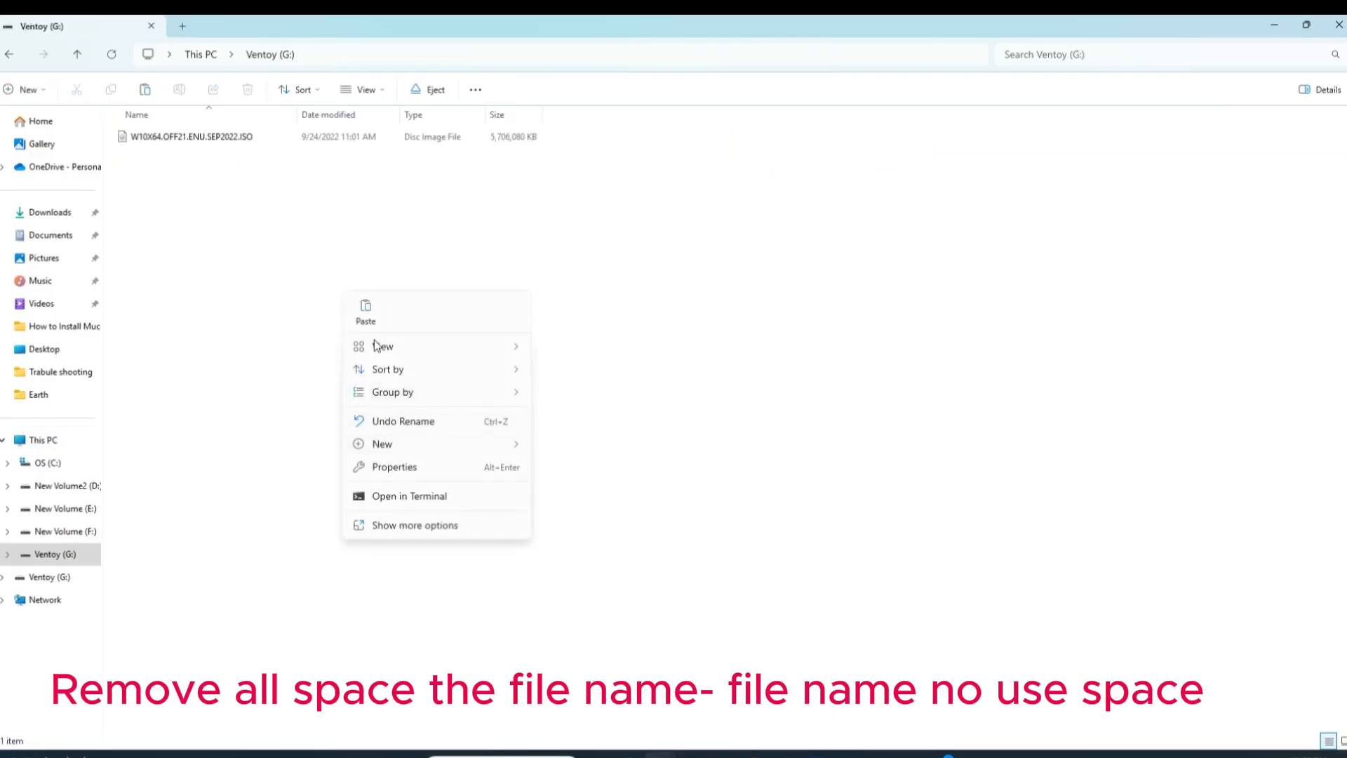
left_click(372, 314)
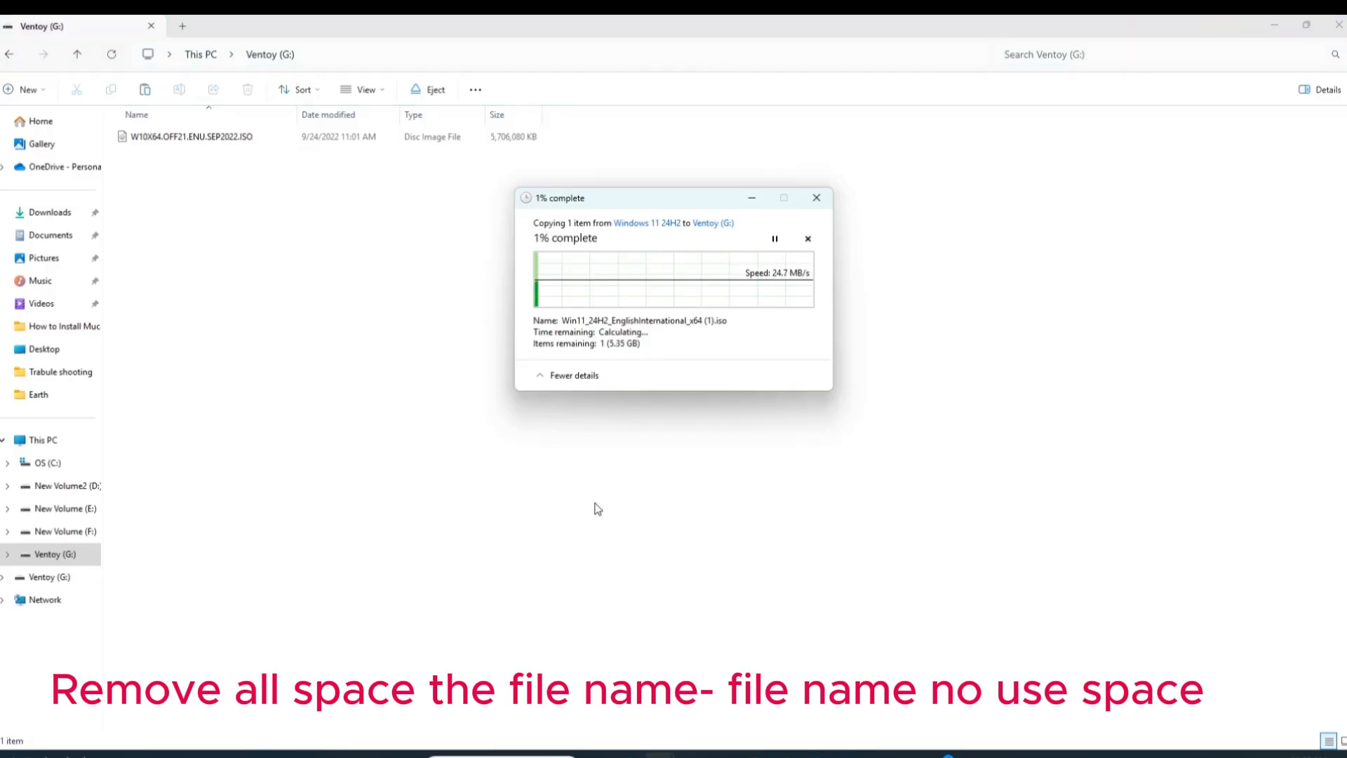
Step: Copy the ISO file from Personal\Software\Windows ISO\Windows 8 on New Volume (F:) onto the Ventoy (G:) drive
mouse_move(660, 754)
left_click(959, 715)
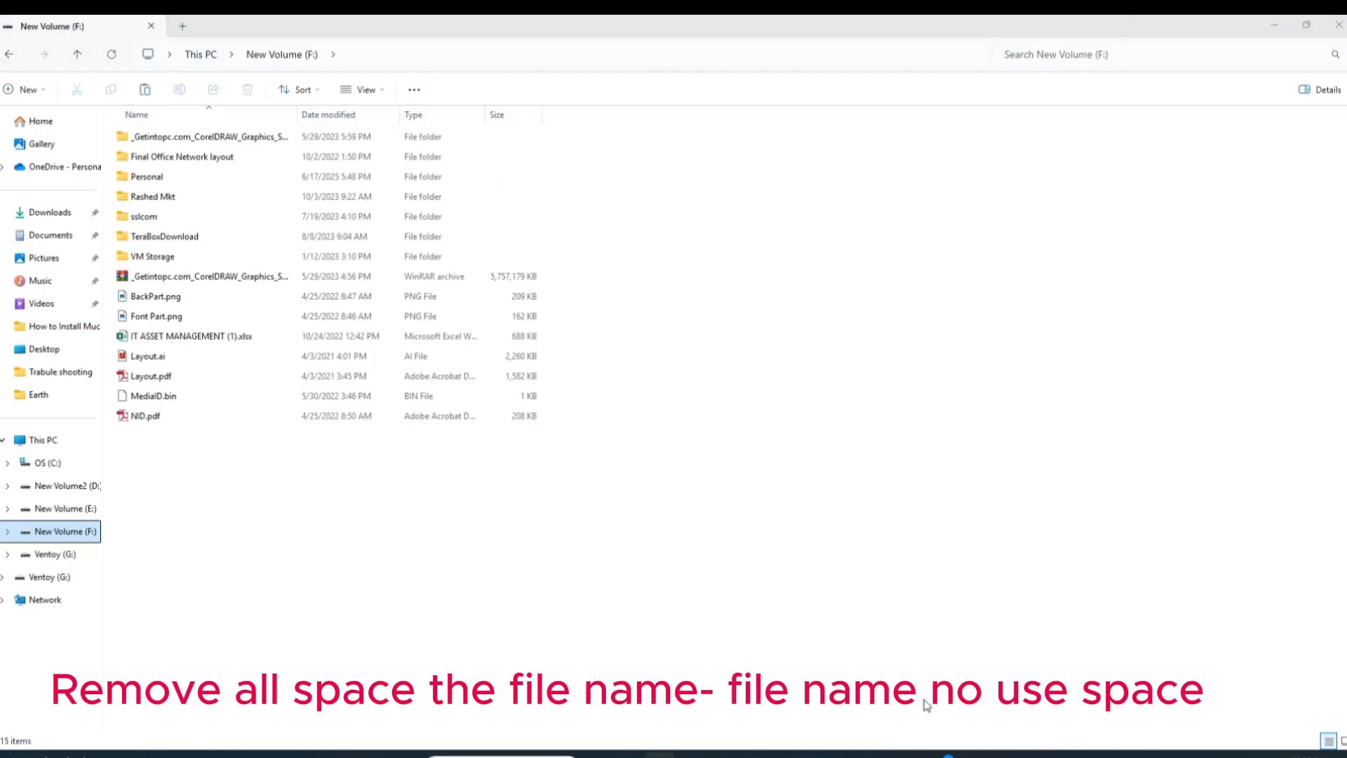
double_click(150, 176)
double_click(163, 536)
double_click(155, 436)
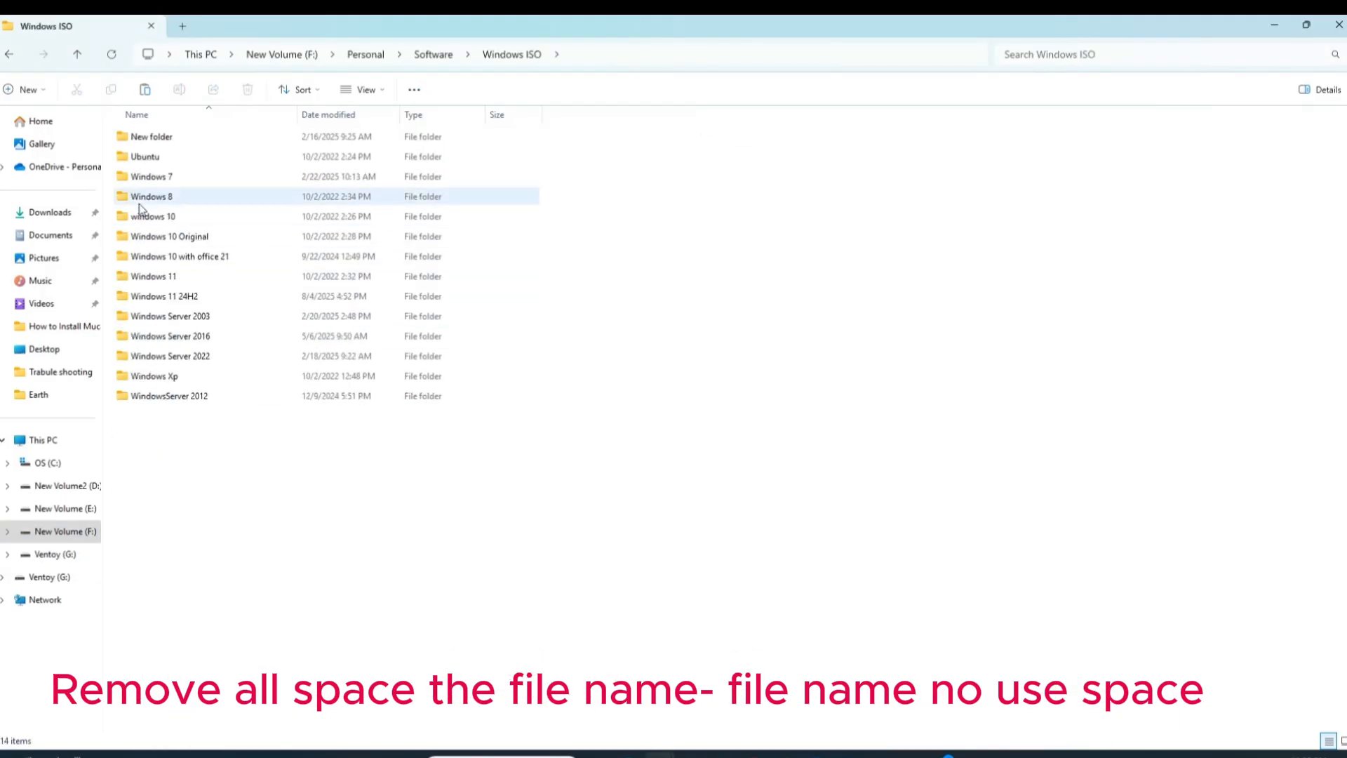
double_click(140, 198)
right_click(158, 138)
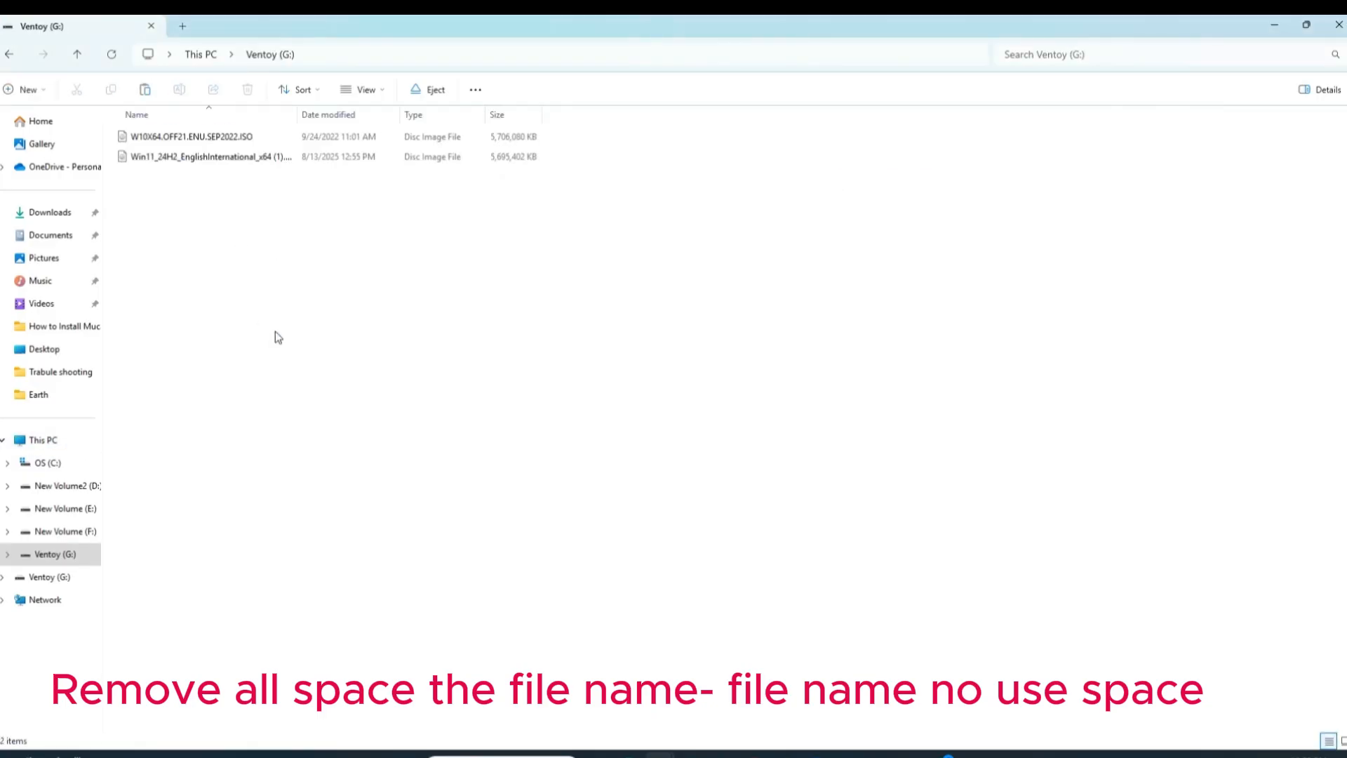
key("ctrl+v")
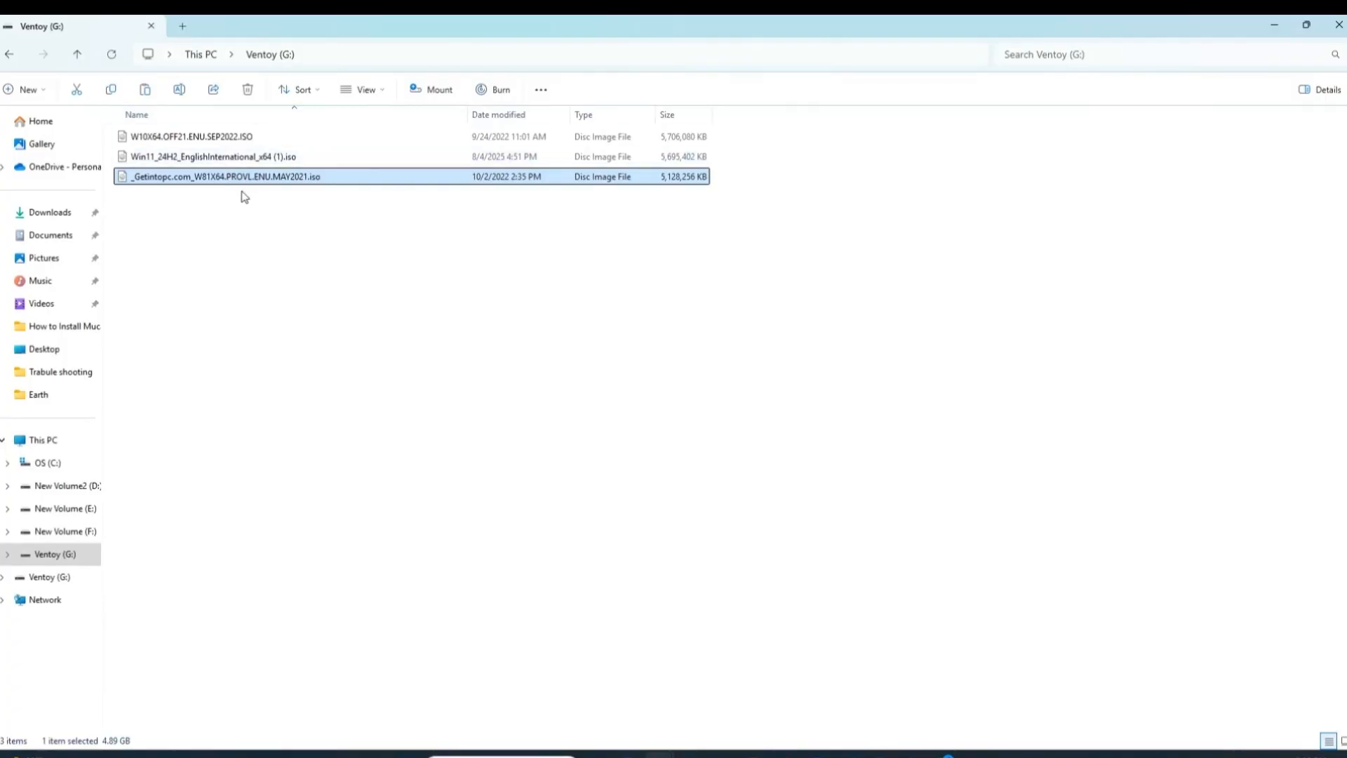
Step: Rename the Windows 11 image on the Ventoy drive to Win11_24H2.iso
right_click(238, 166)
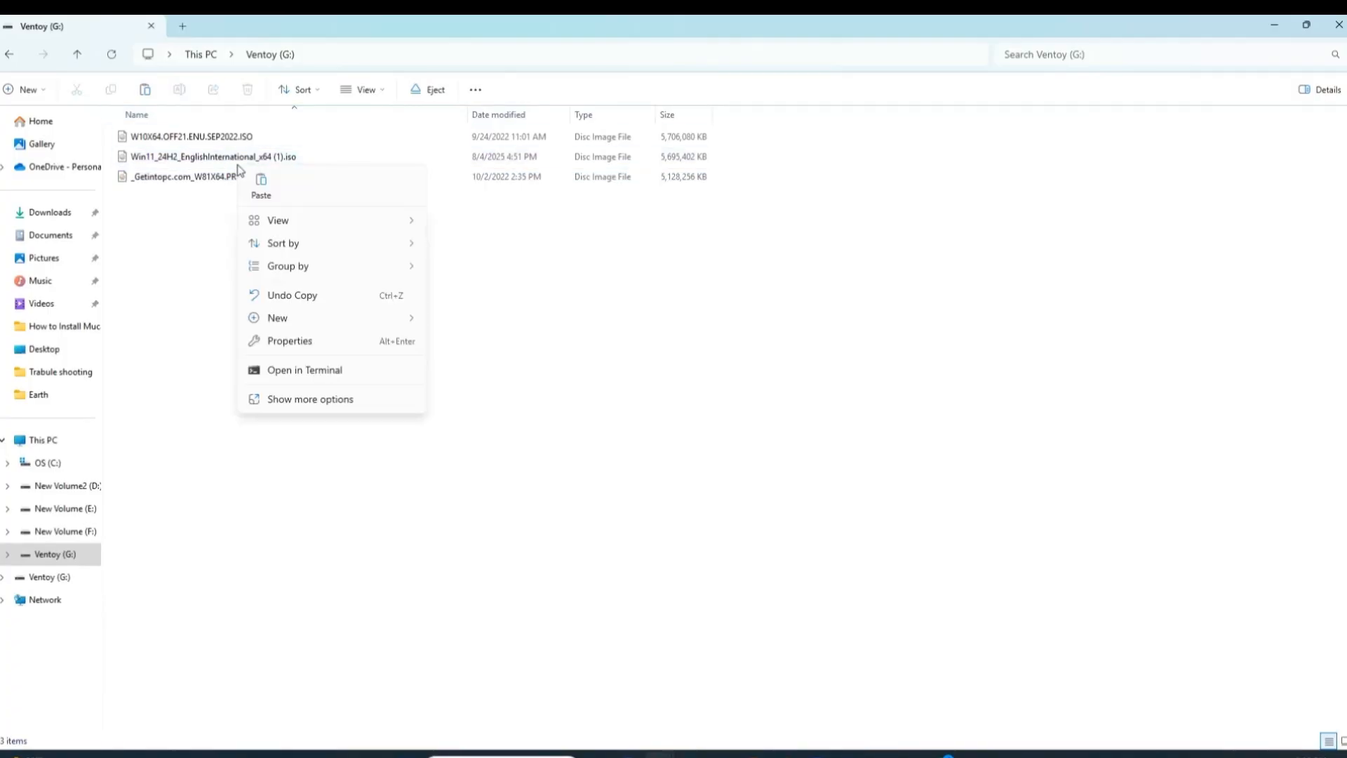
left_click(173, 161)
right_click(173, 163)
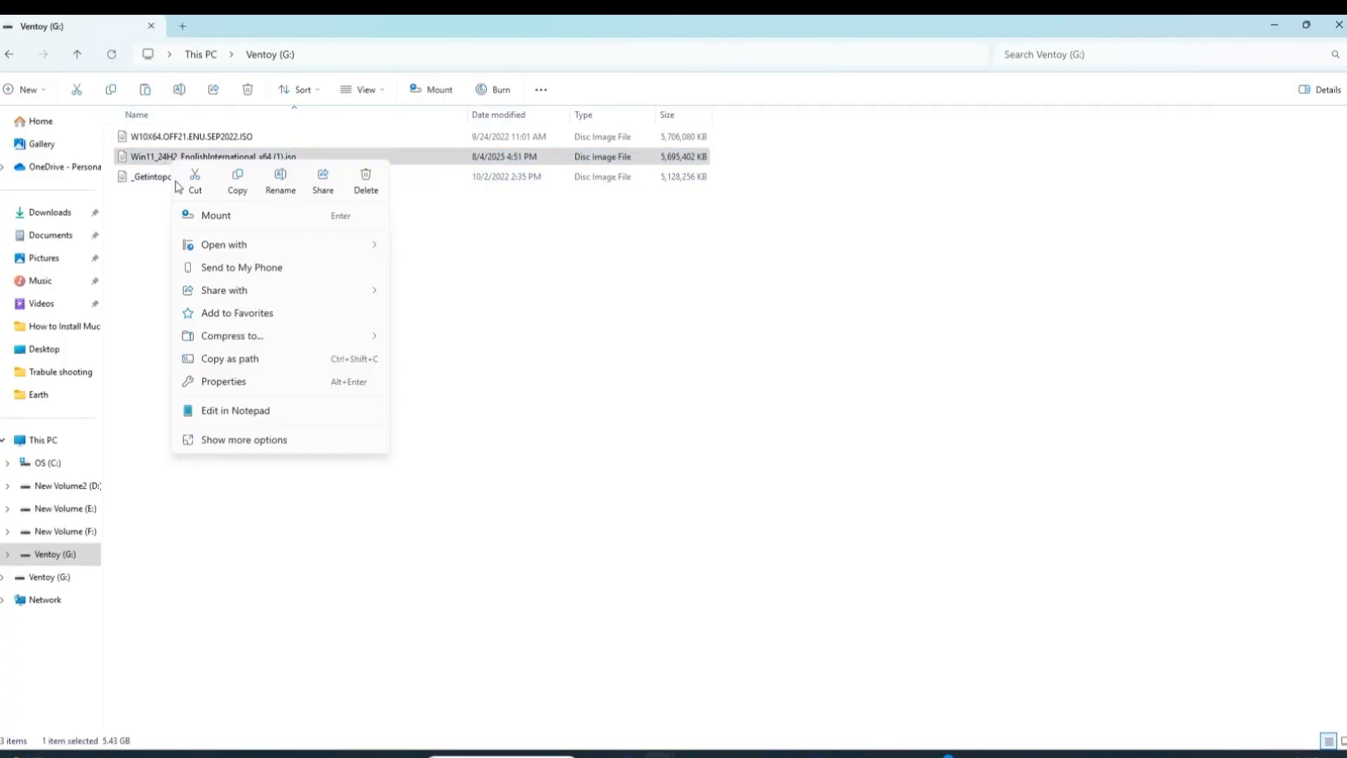
left_click(232, 439)
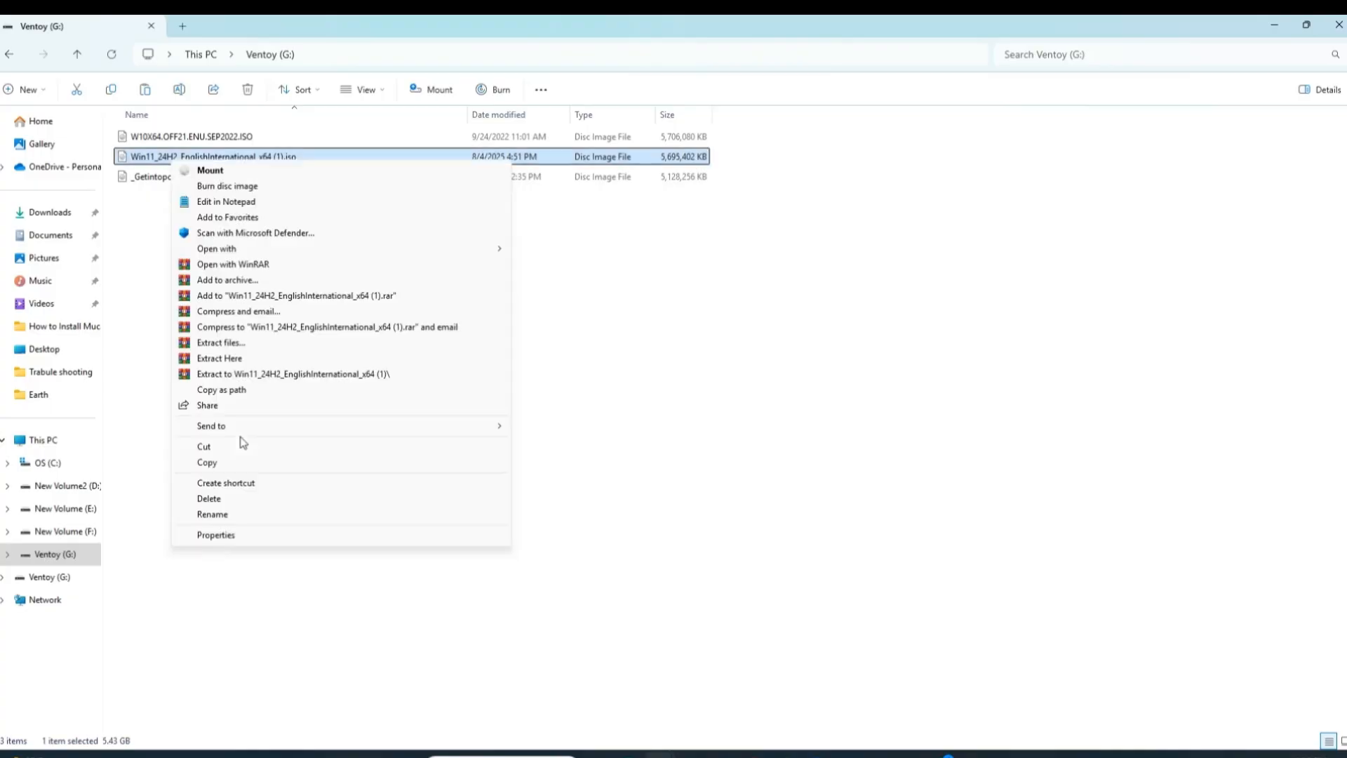
left_click(246, 516)
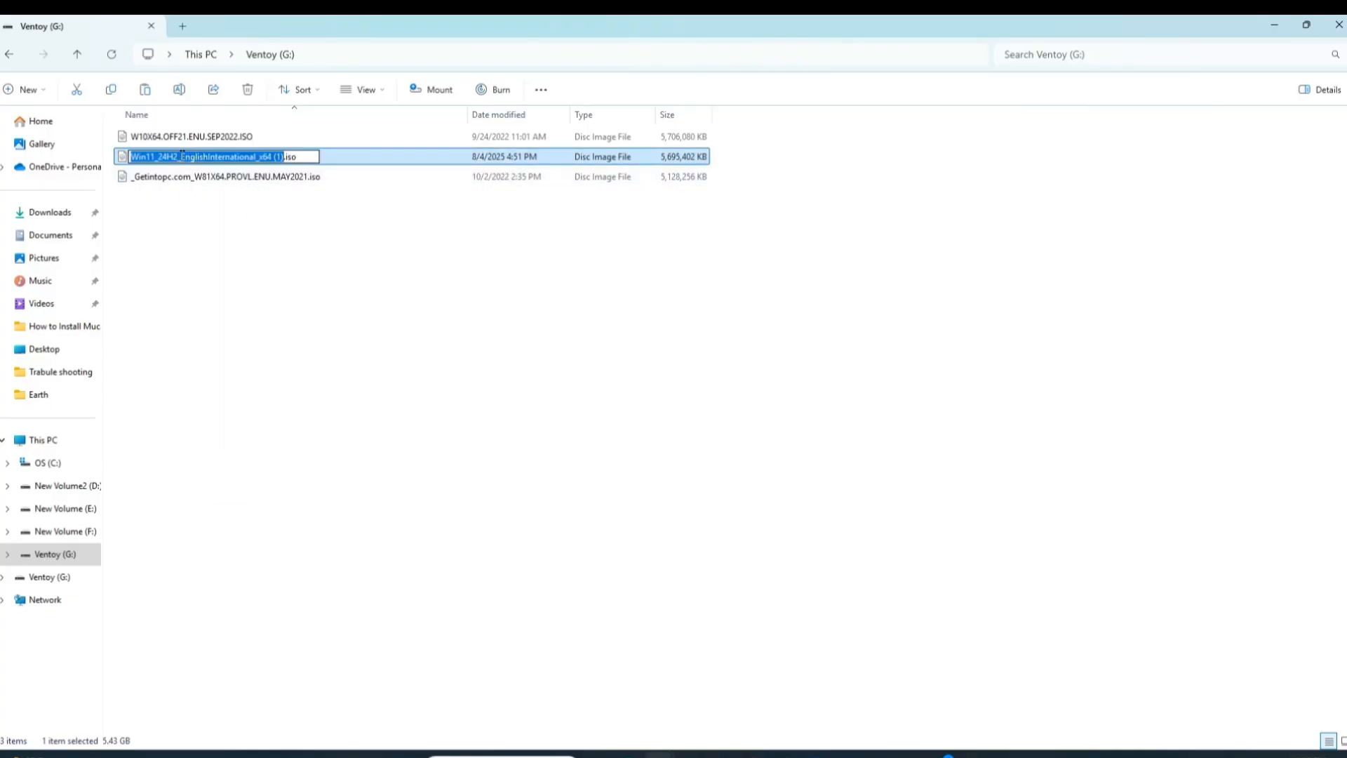
left_click_drag(181, 156, 282, 156)
key("BackSpace")
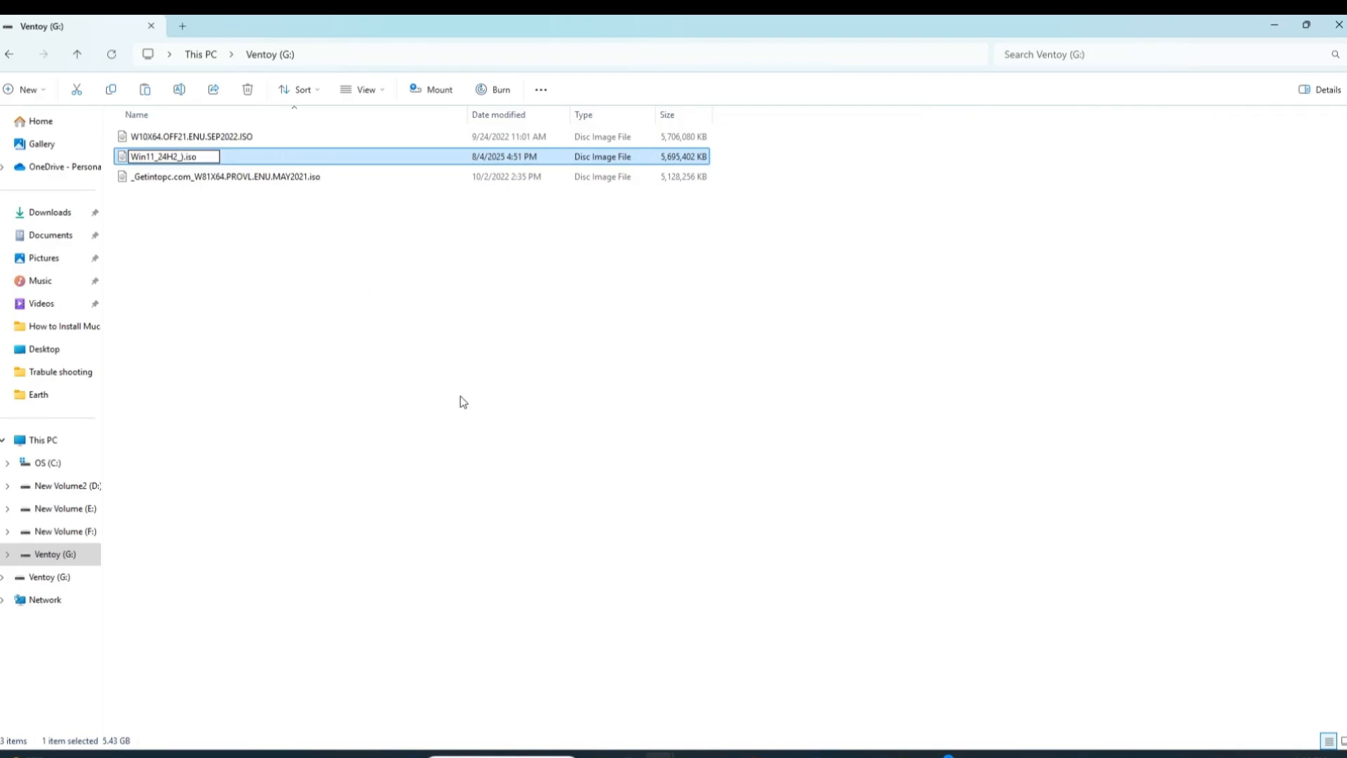
key("Delete")
key("BackSpace")
key("Return")
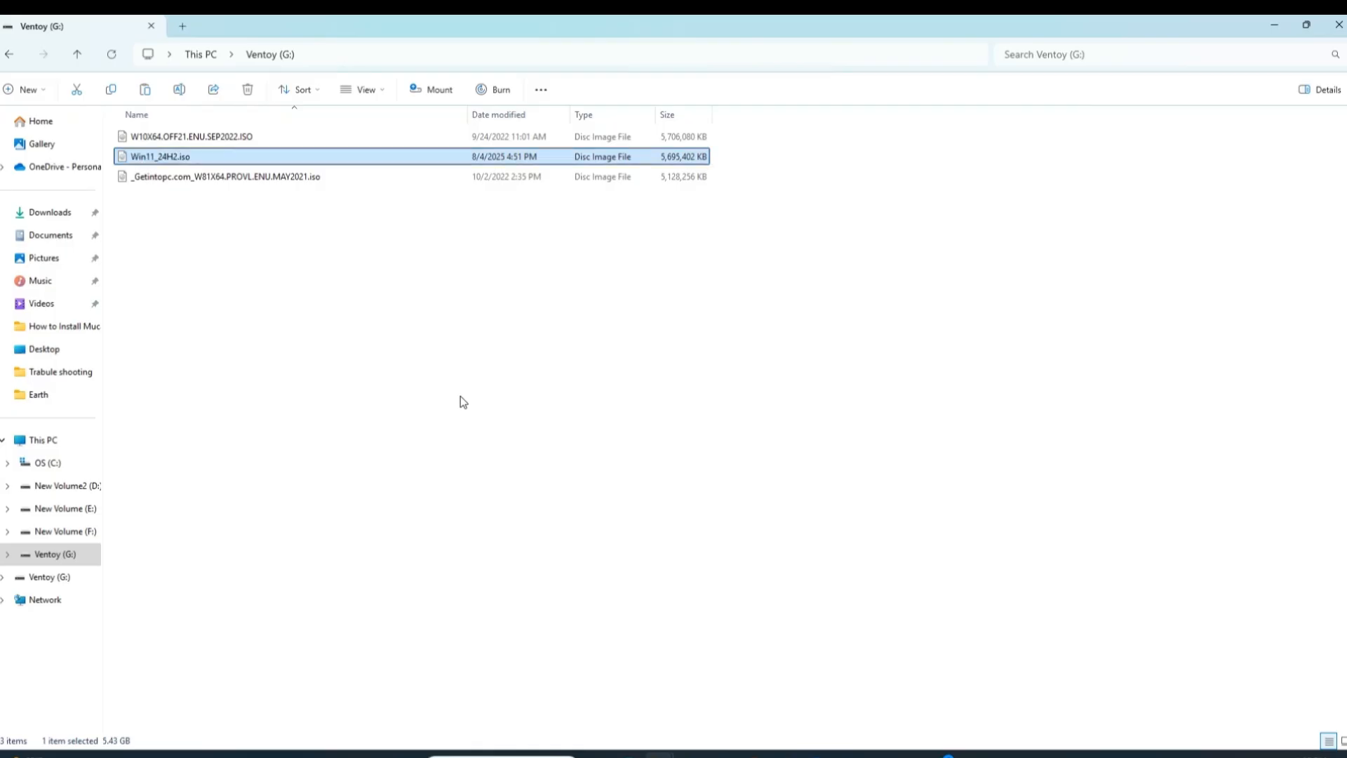
Step: Rename the Windows 8 image on the Ventoy drive to W81X64.PROVL.ENU.MAY2021.iso by removing the website prefix
left_click(237, 181)
right_click(239, 183)
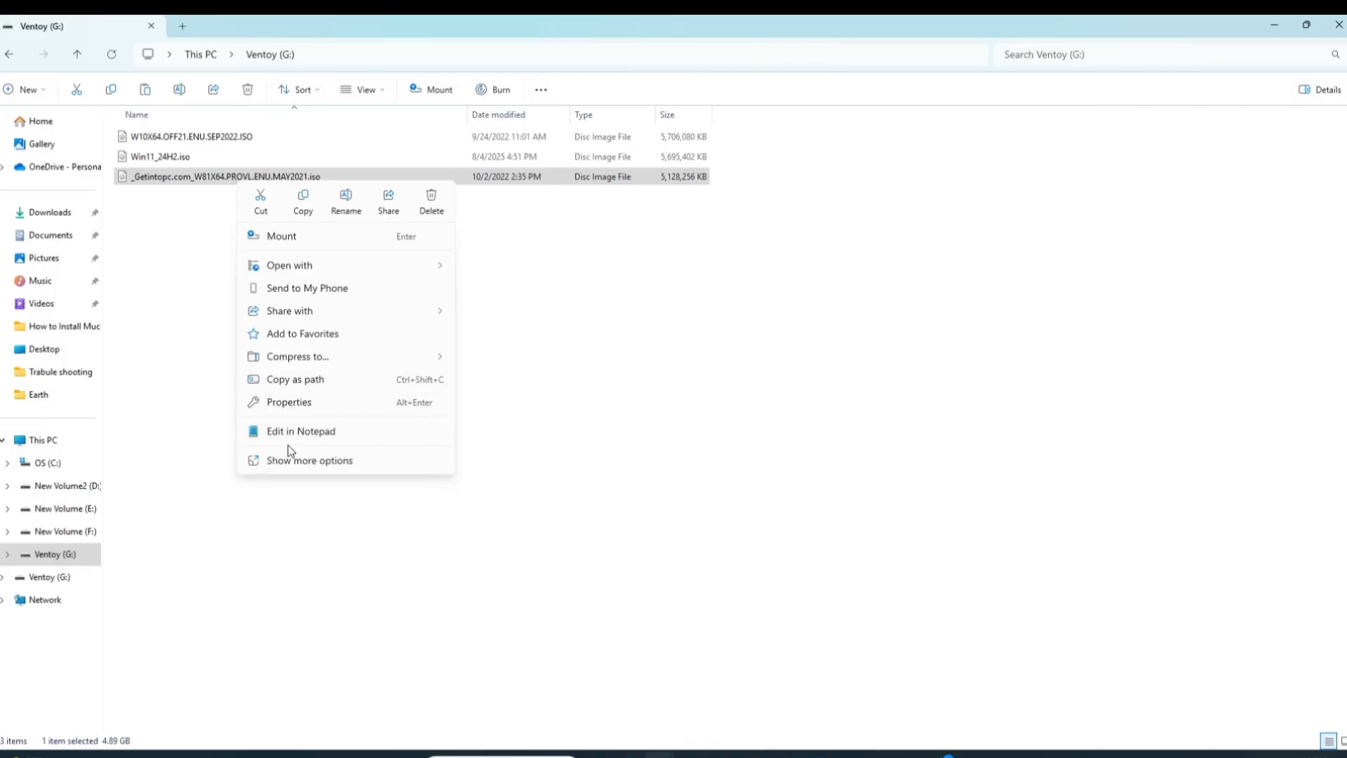
left_click(287, 460)
left_click(284, 534)
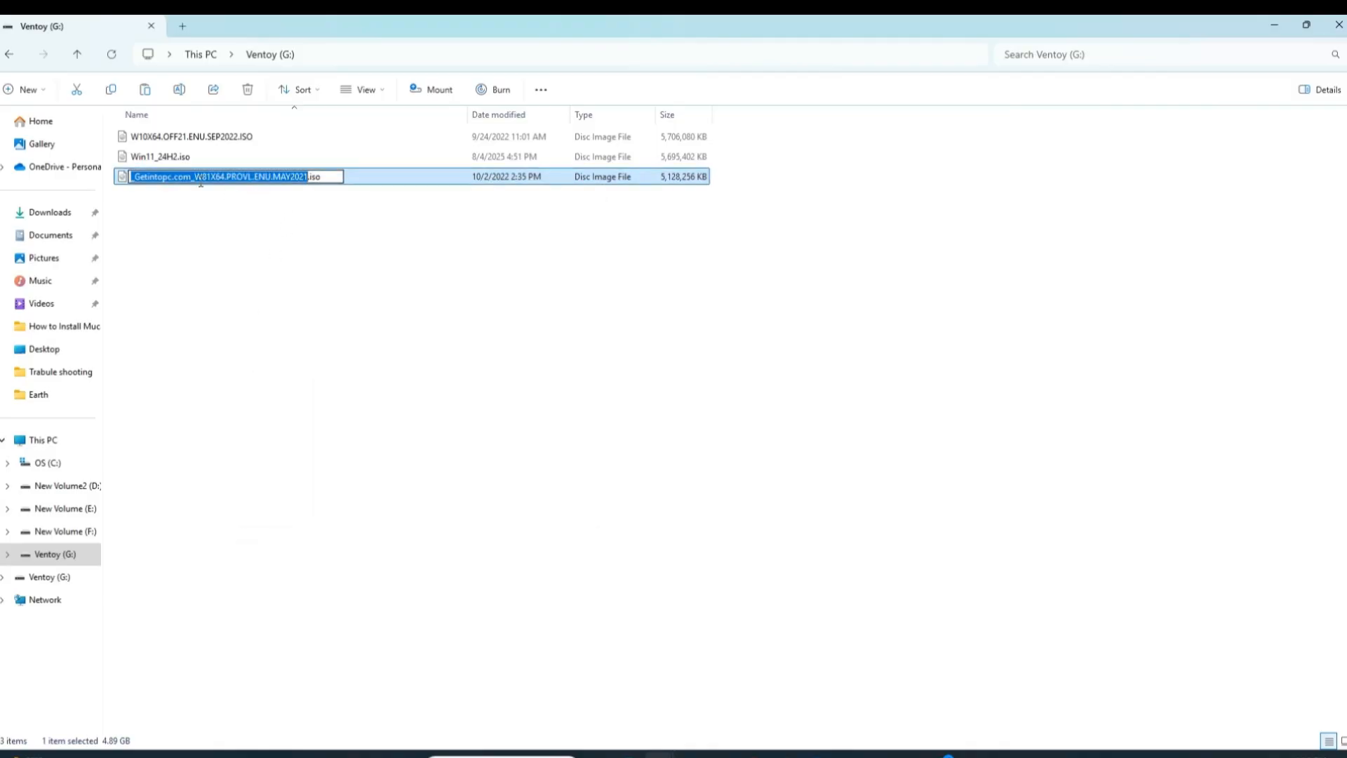
left_click_drag(195, 178, 2, 166)
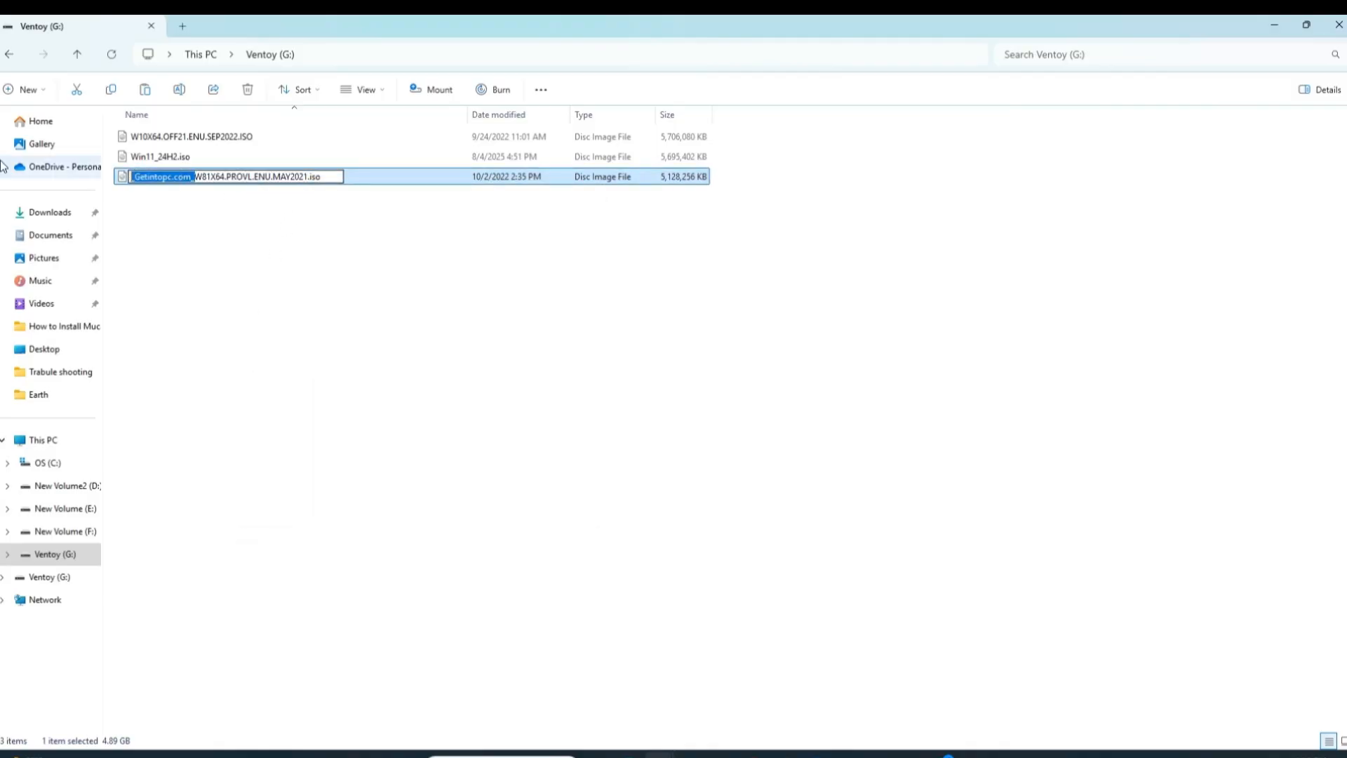
key("Delete")
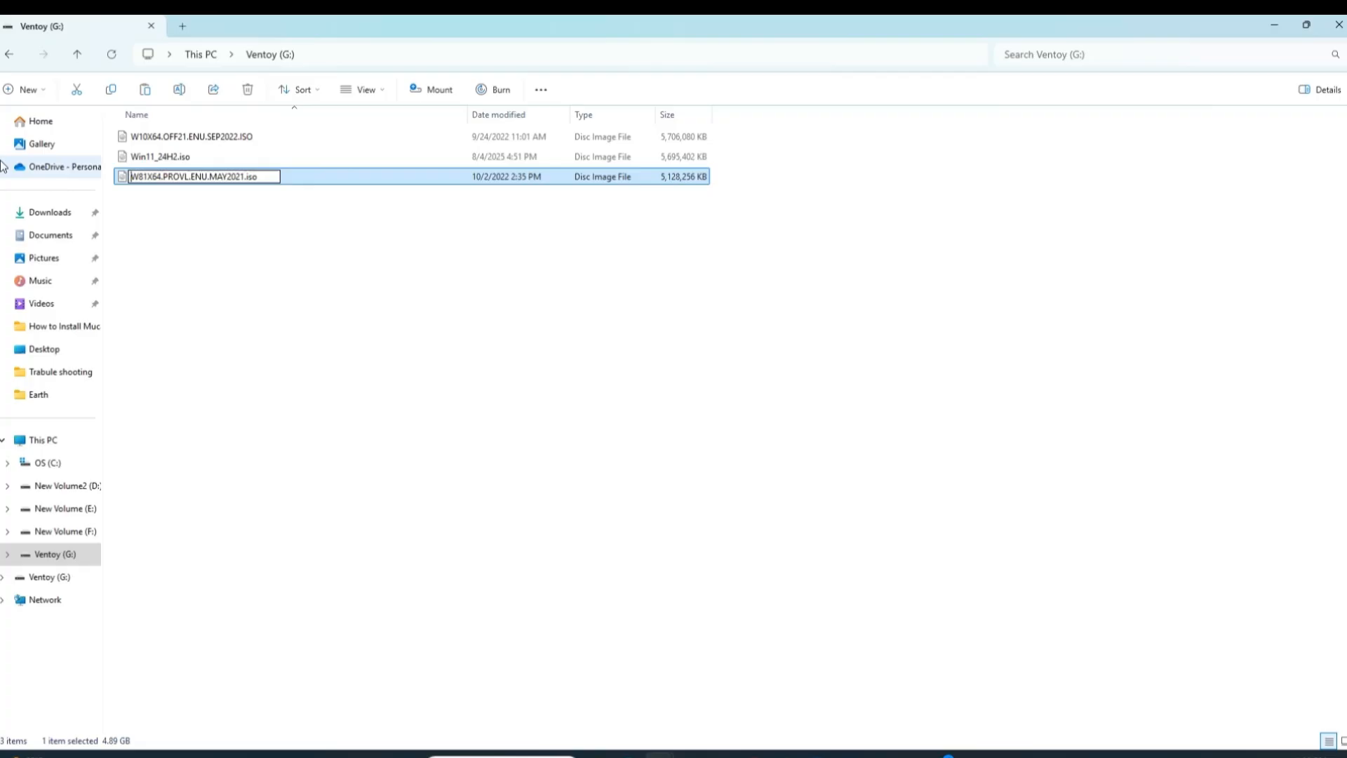
left_click(260, 239)
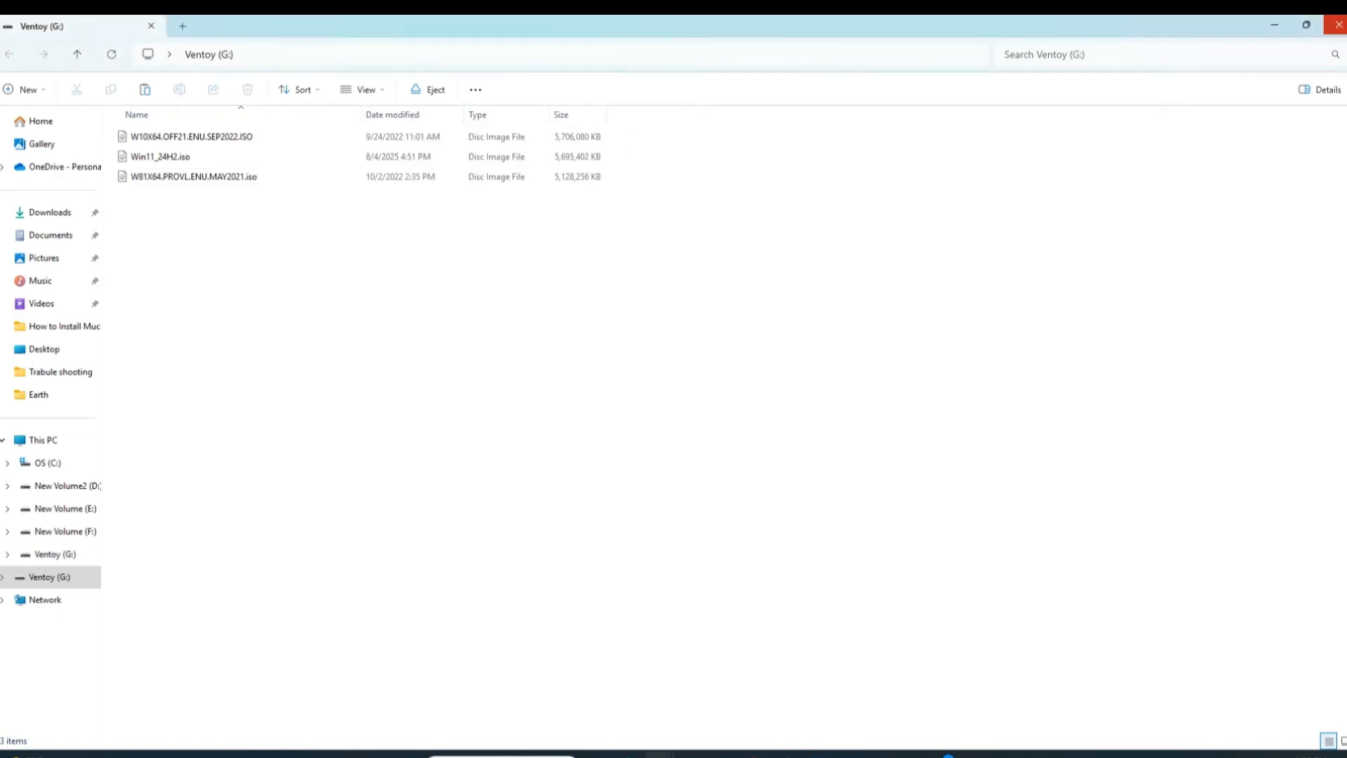
left_click(1344, 724)
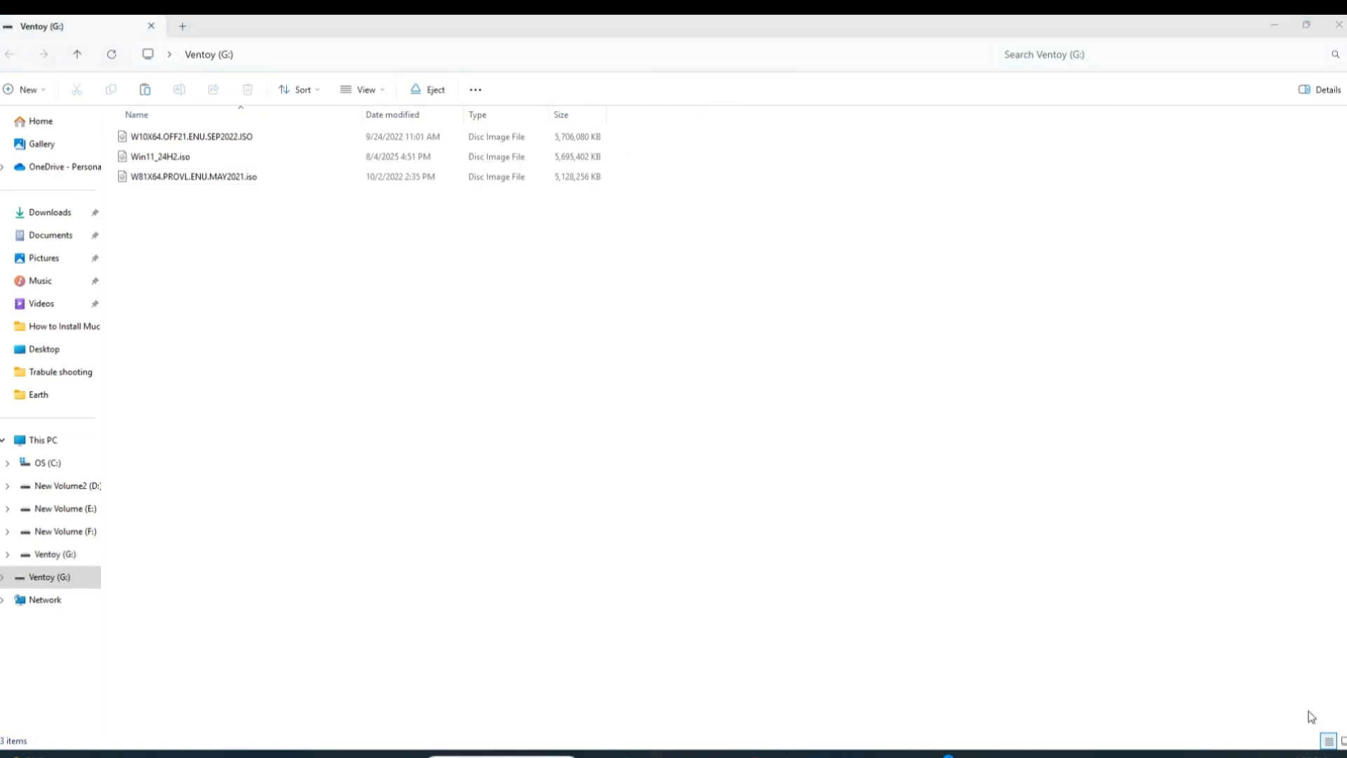